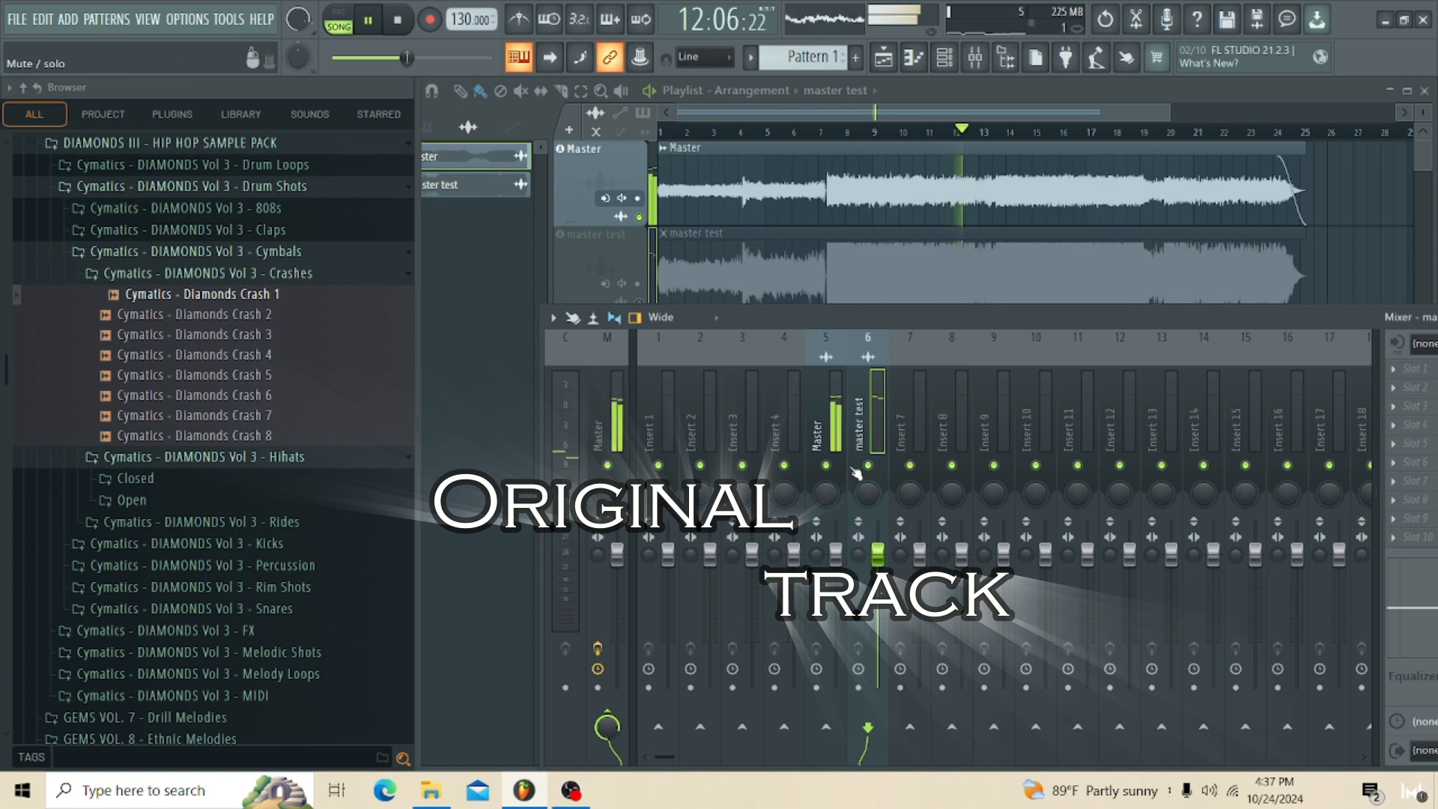
Step: Unmute the master test playlist track and compare it by ear with the original Master by switching their mixer channel mutes
click(640, 303)
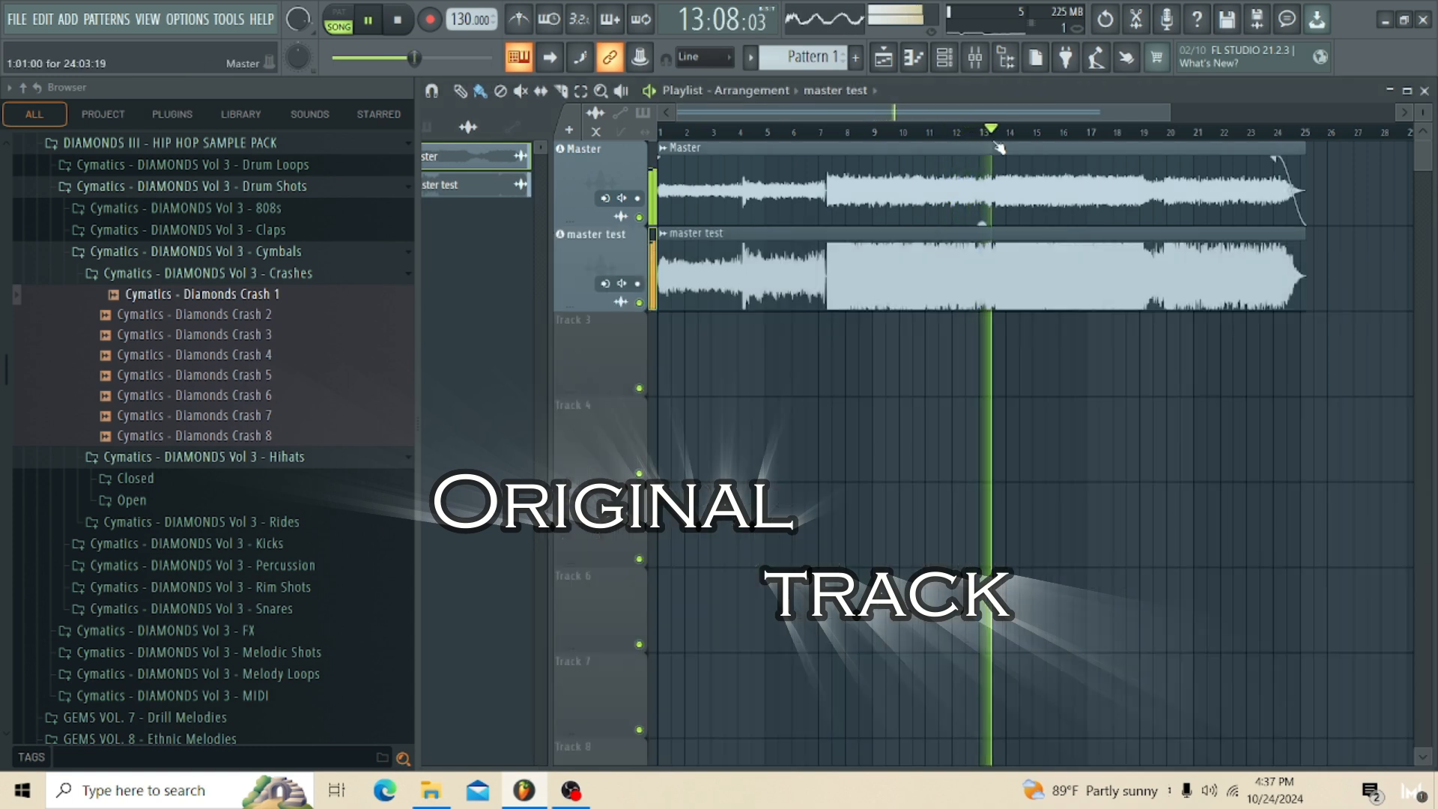
key(F9)
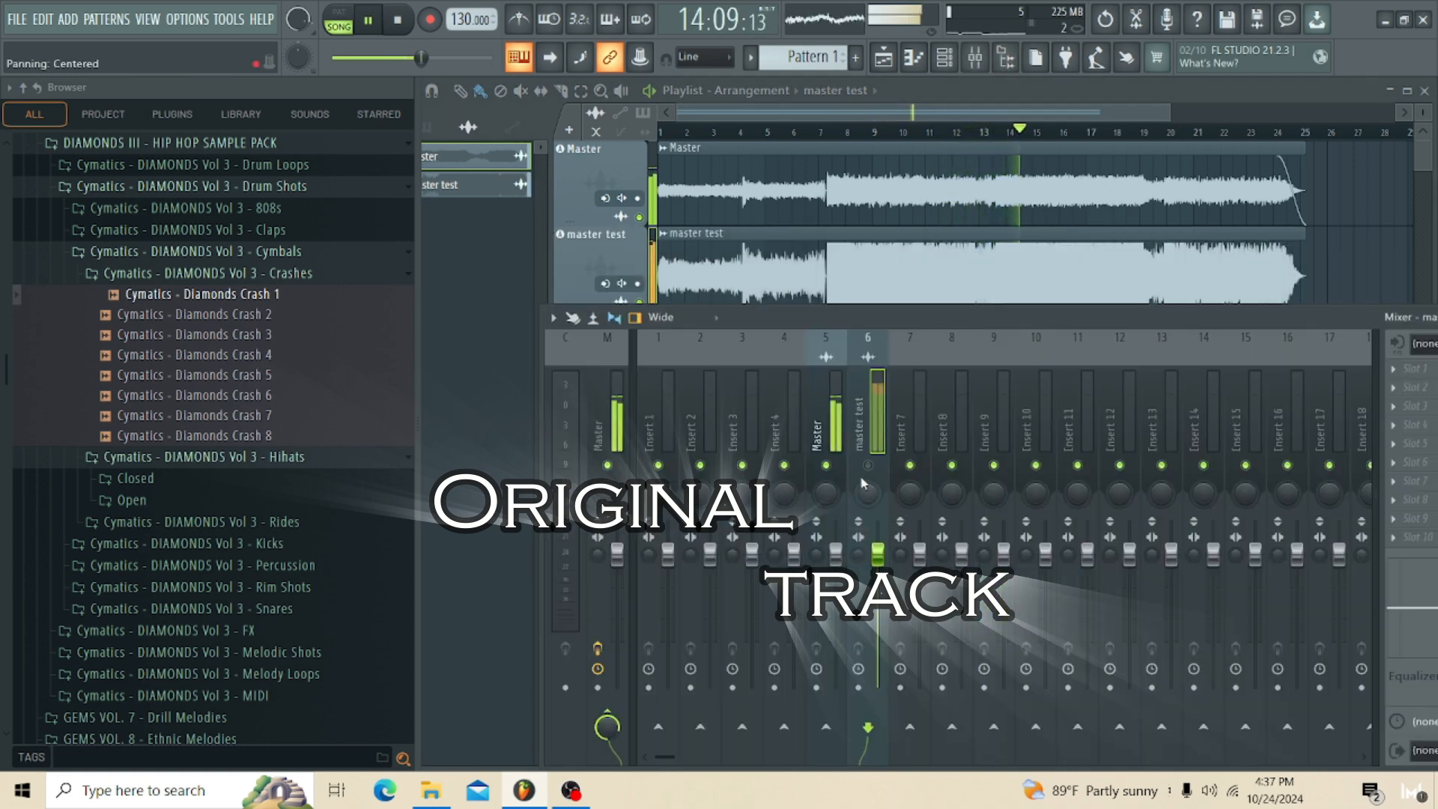
click(826, 465)
click(868, 465)
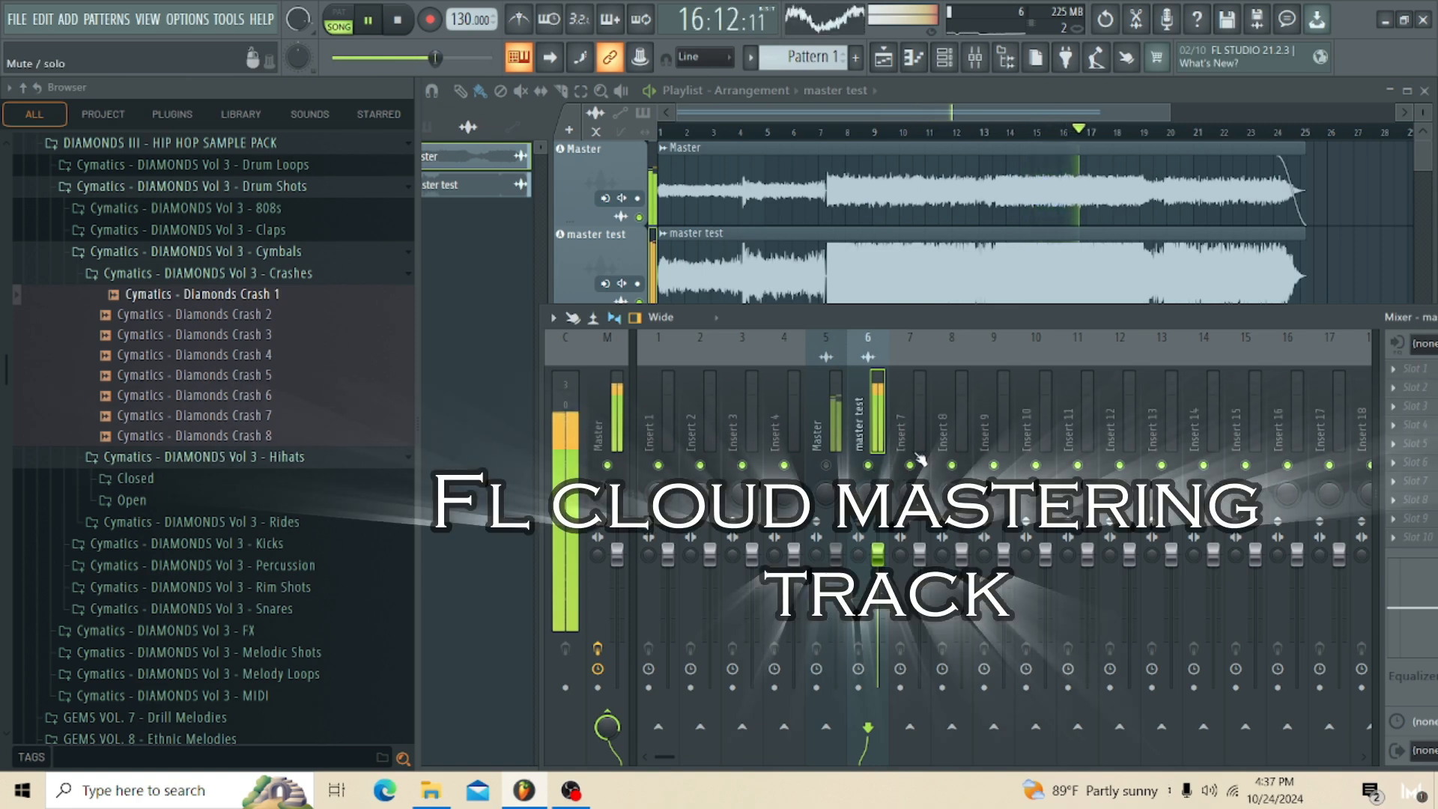
drag(836, 555, 836, 687)
click(826, 465)
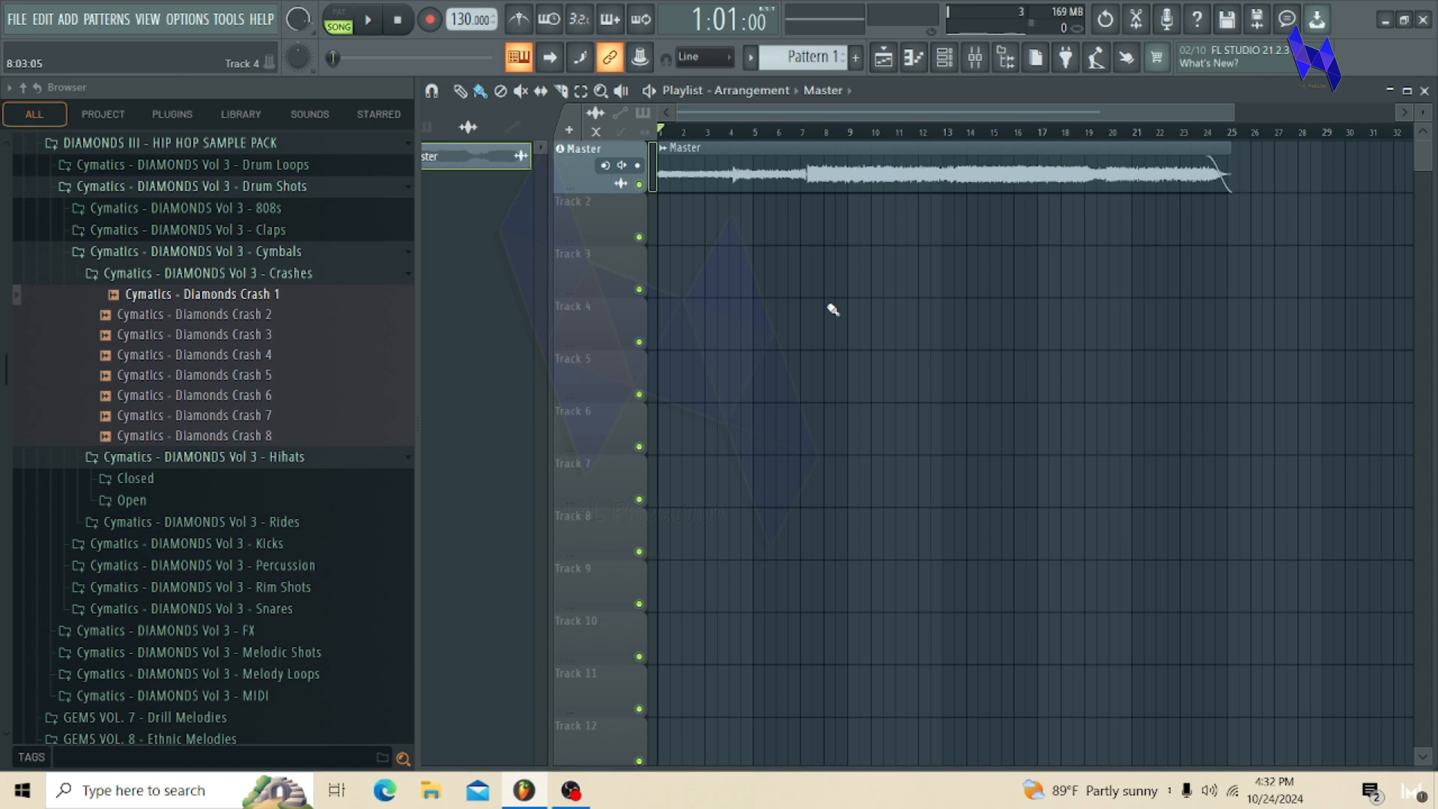
Step: Play the Master clip in the playlist from the start and stop the playback
drag(1234, 112, 1170, 126)
drag(1421, 112, 1416, 119)
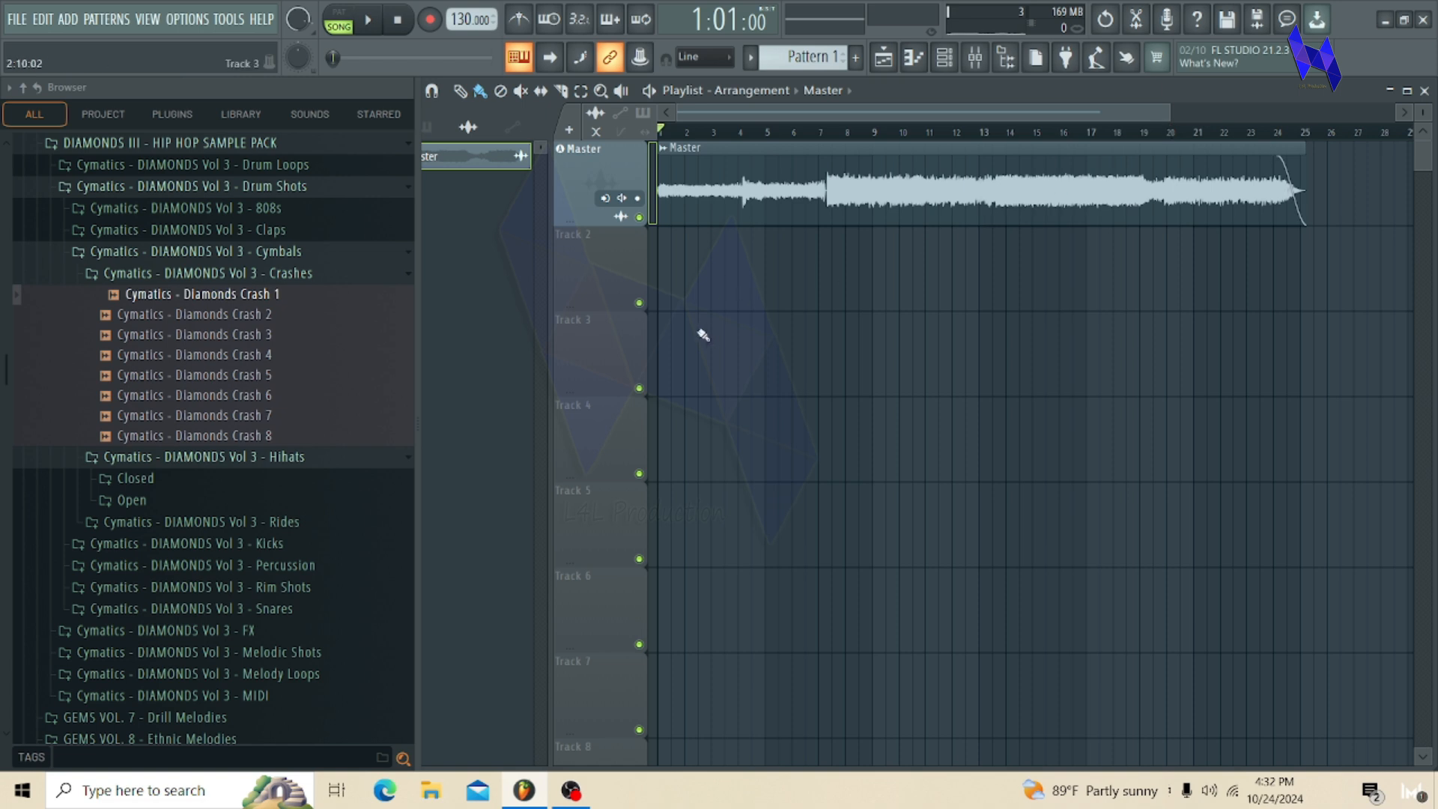
click(375, 29)
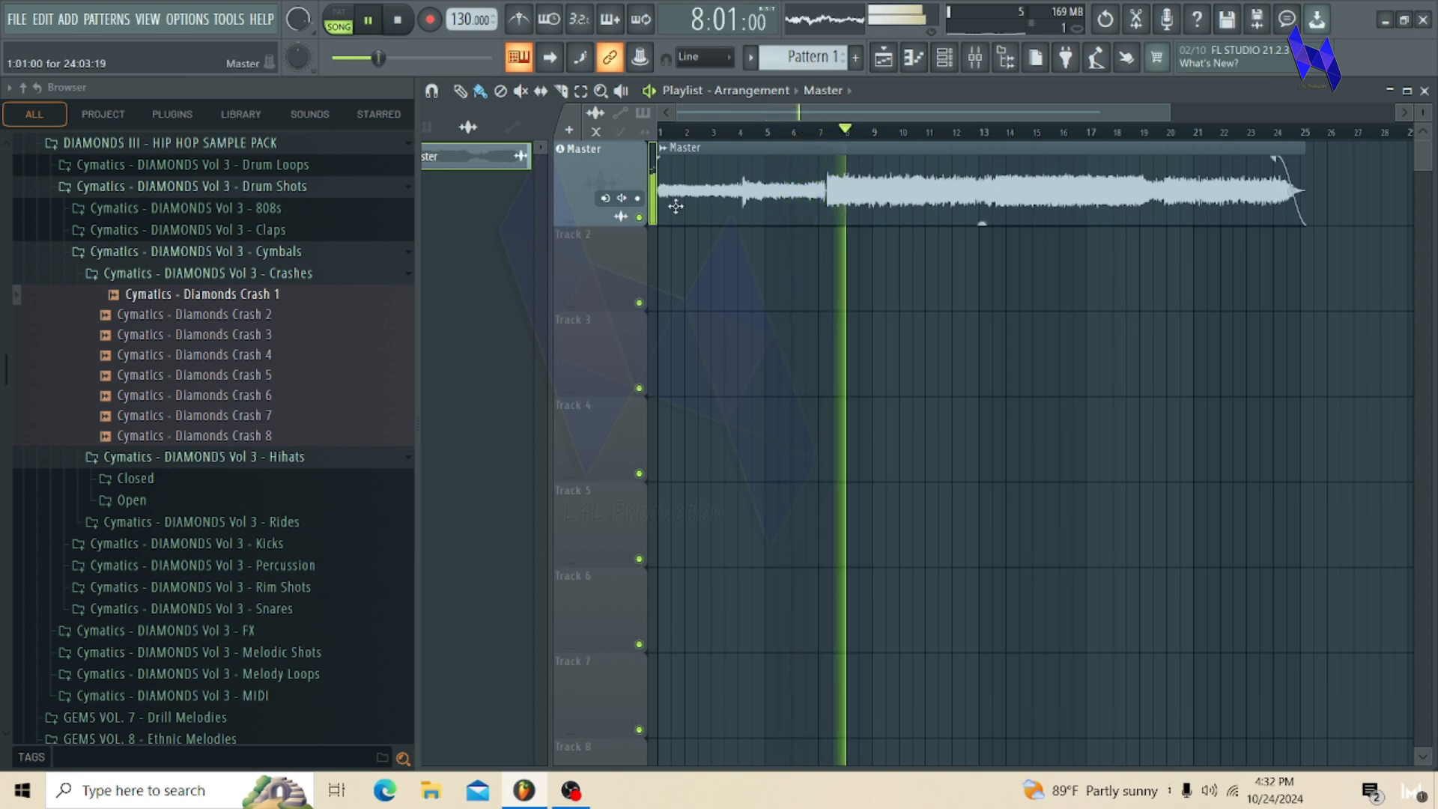
click(399, 21)
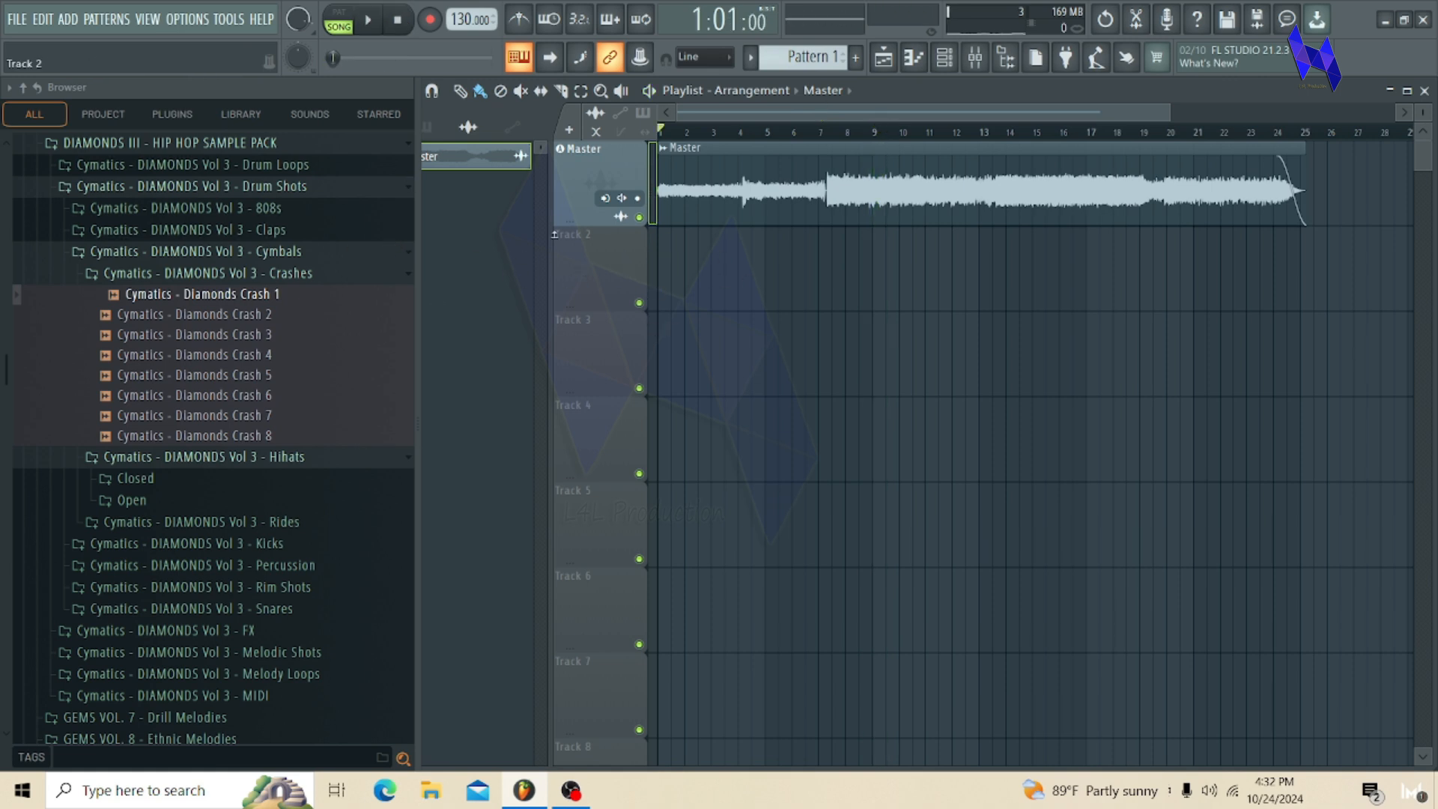
Step: Open the Master export settings for cloud mastering of the project
click(17, 20)
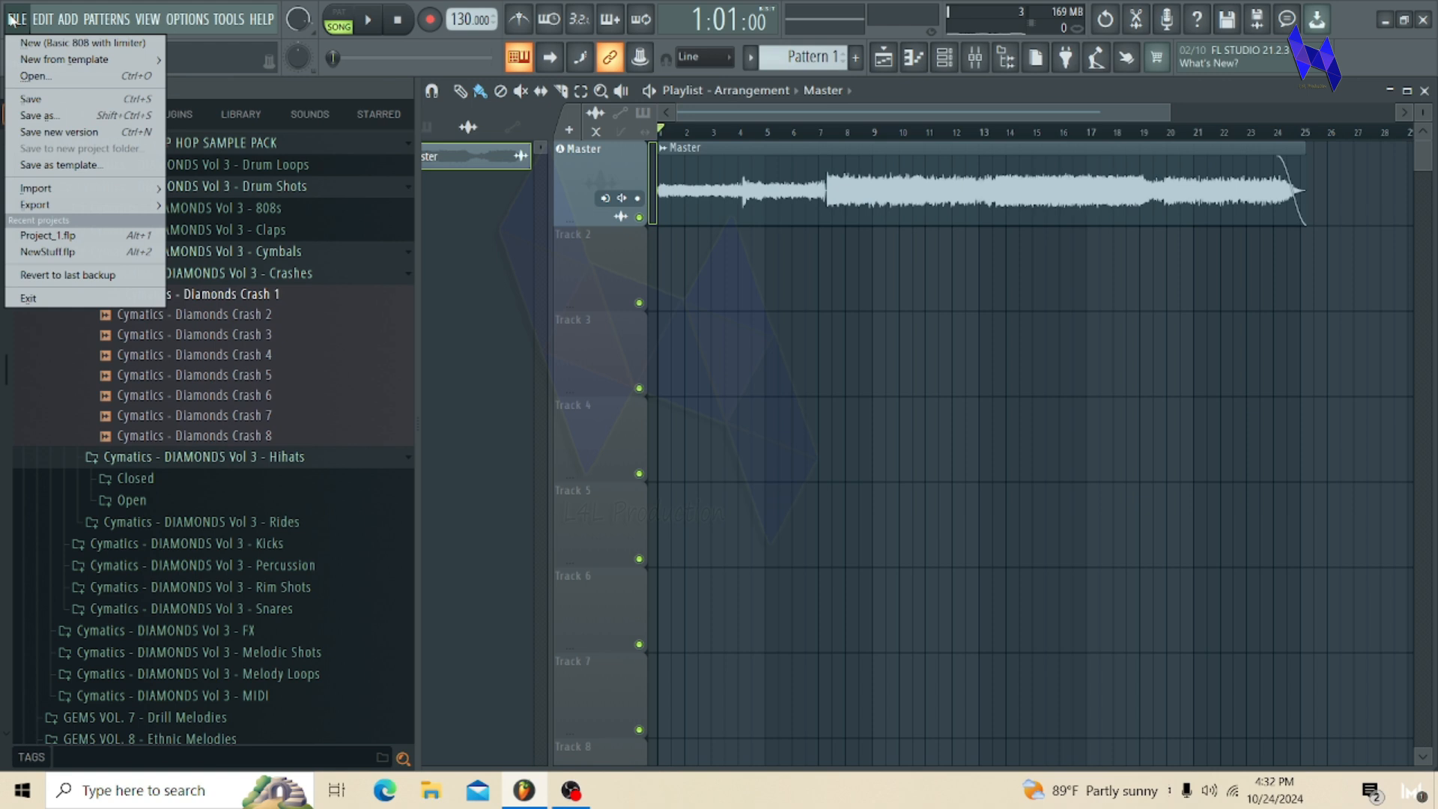
mouse_move(83, 213)
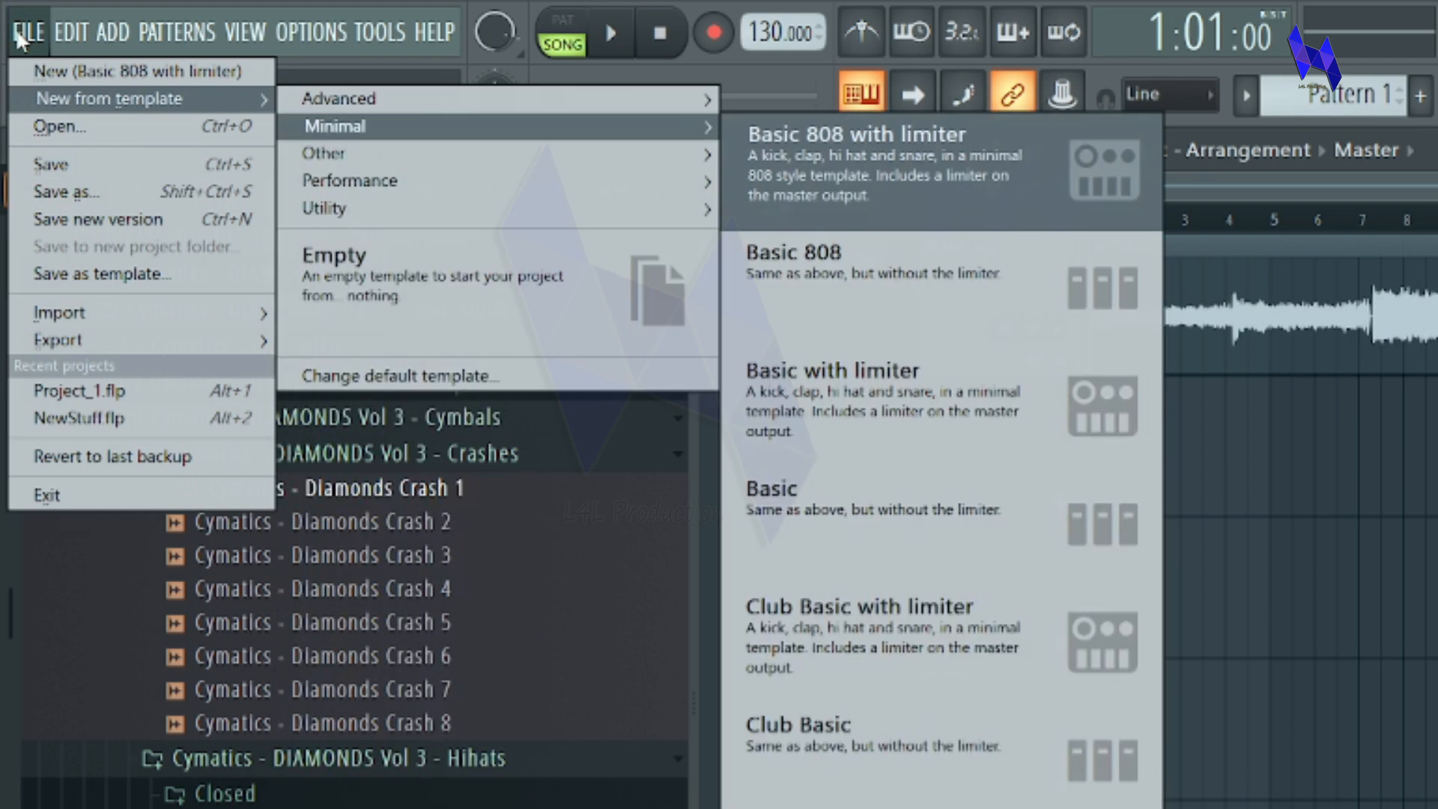
mouse_move(96, 341)
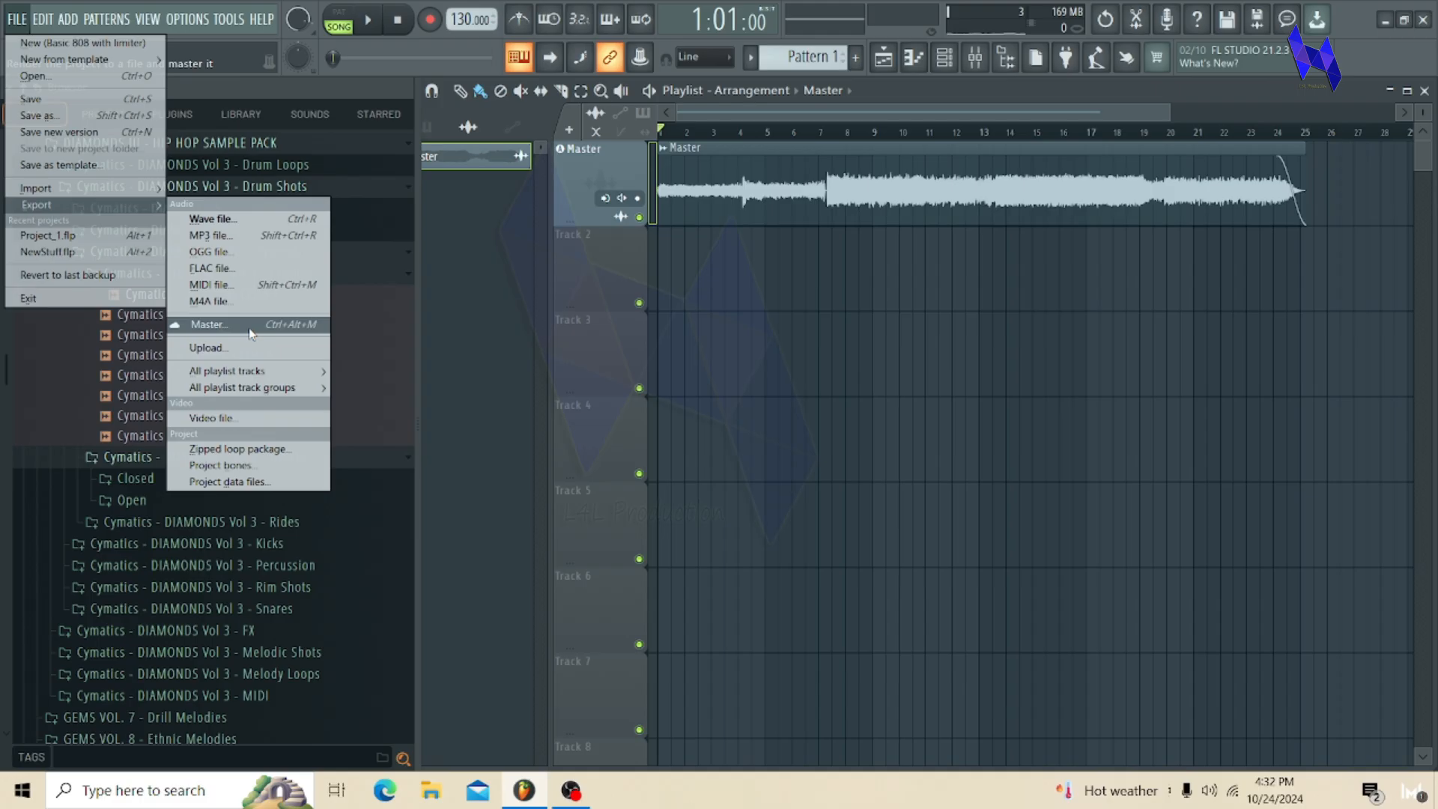
click(251, 334)
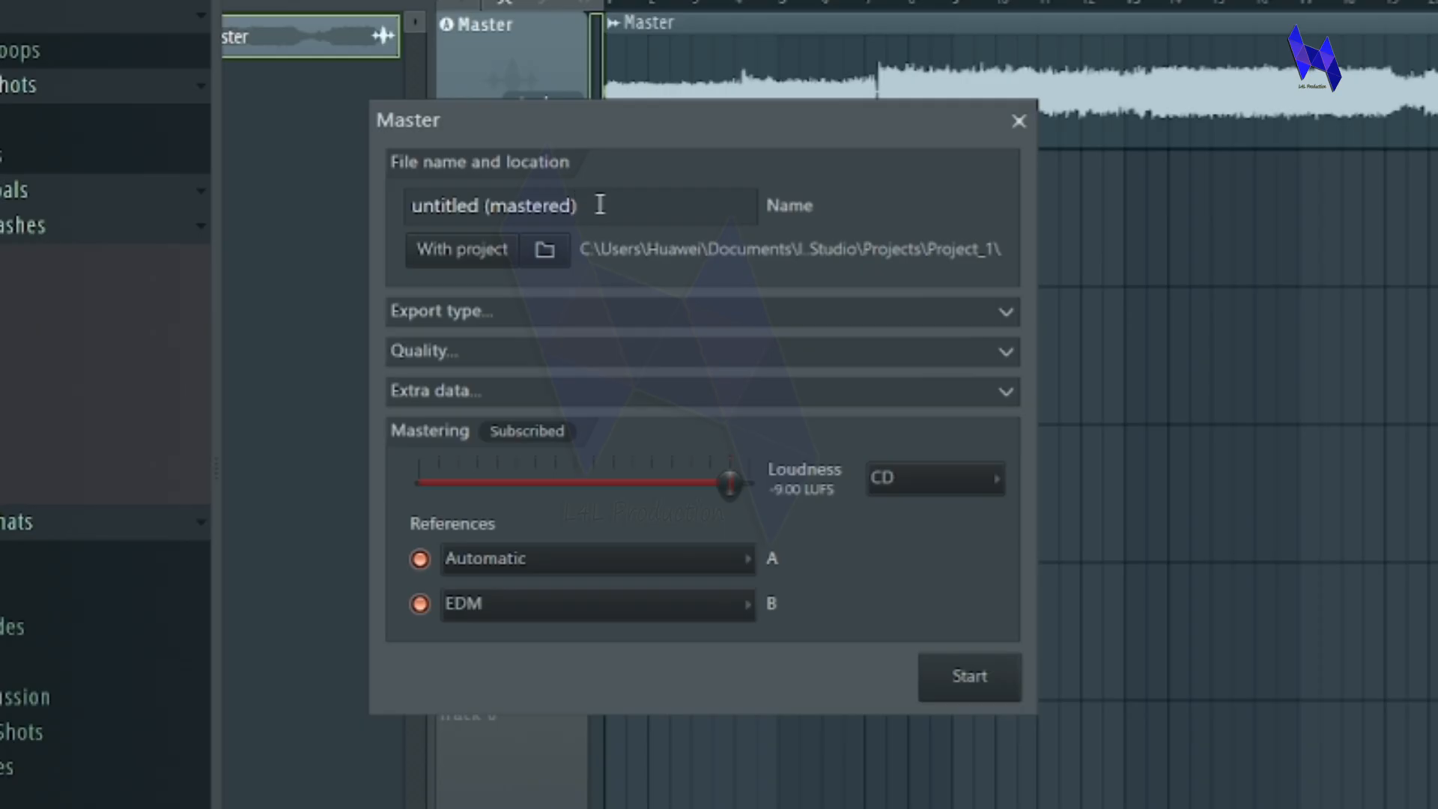
Step: Set the output location of the mastered file to the Desktop folder
drag(653, 256, 538, 260)
click(599, 208)
click(547, 251)
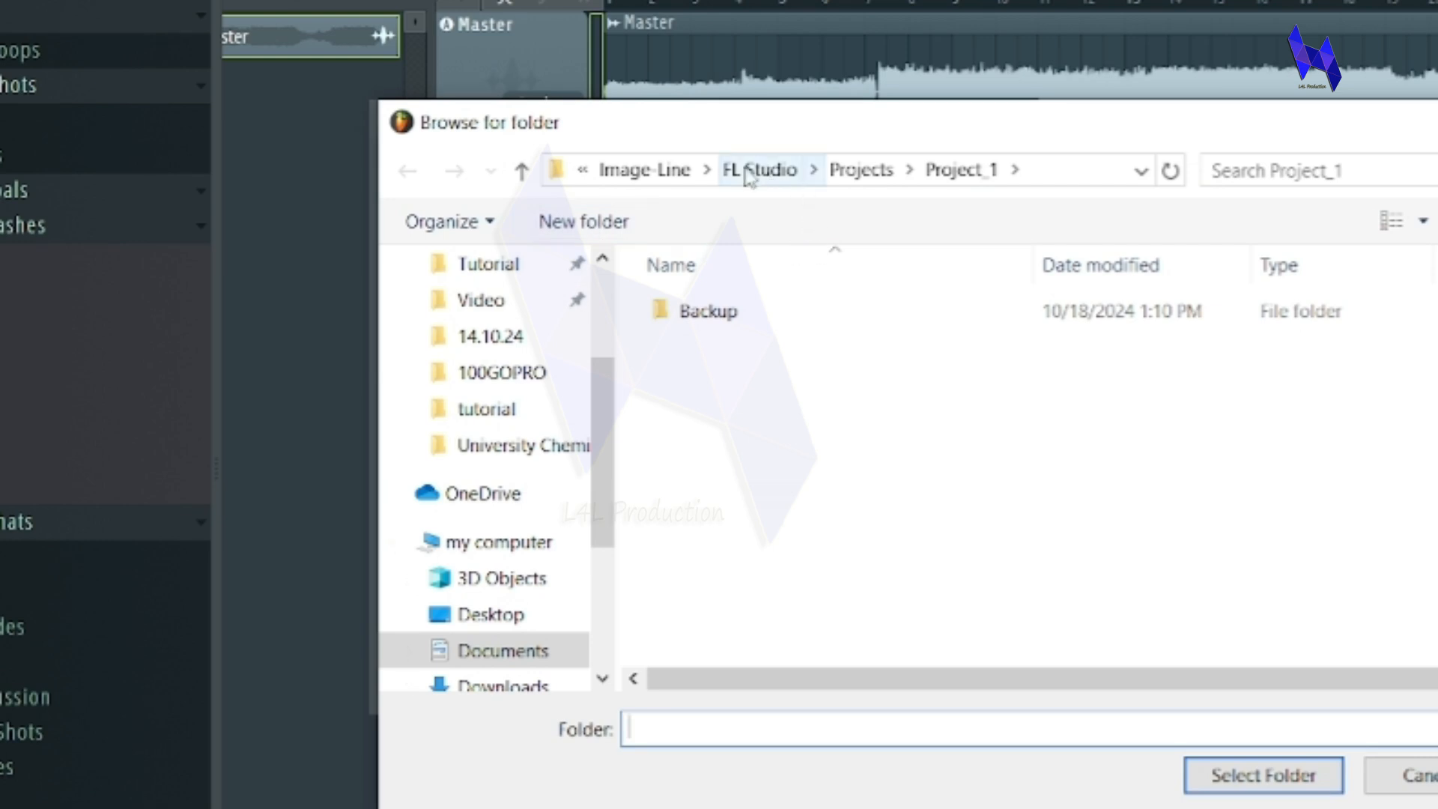
scroll(486, 412, up, 2)
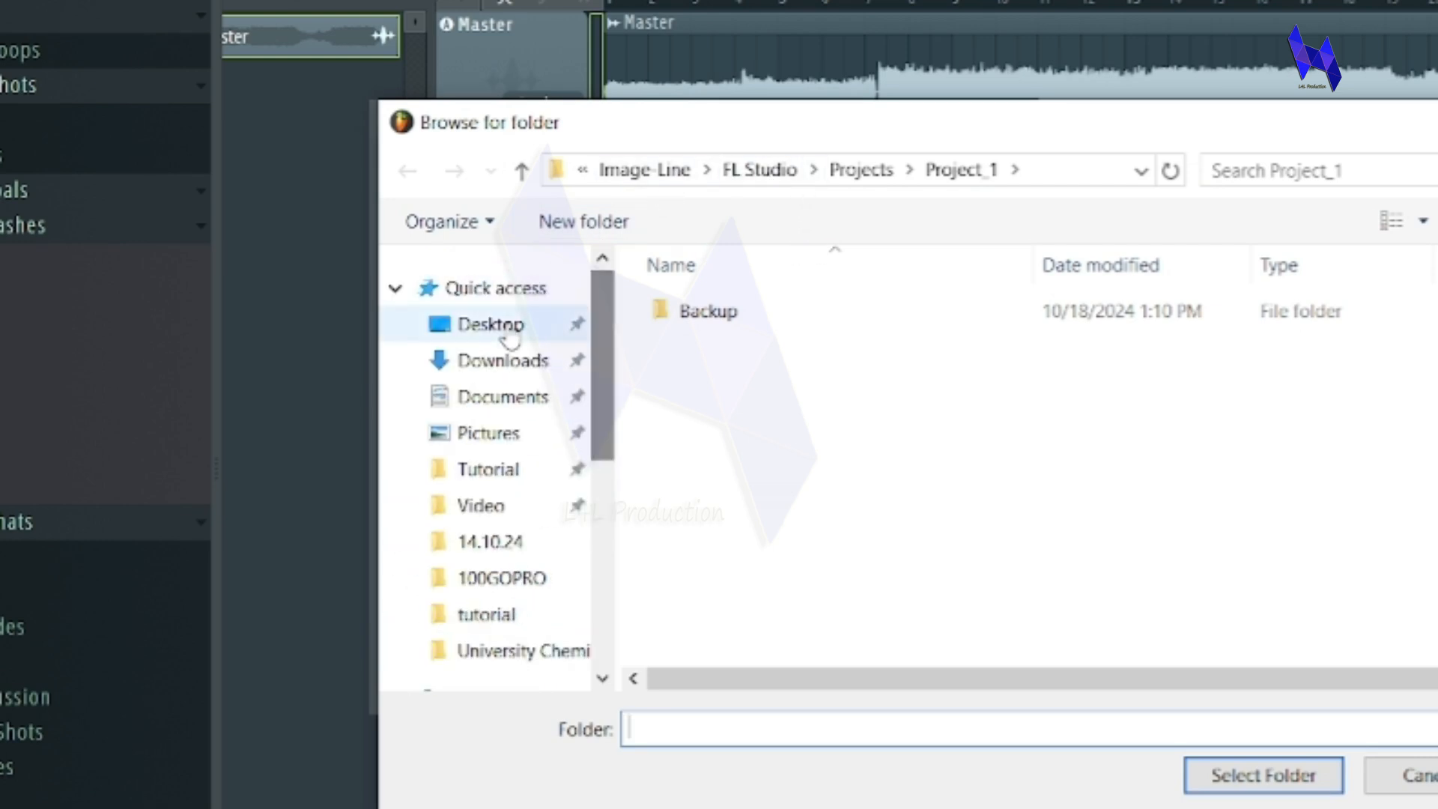
click(520, 337)
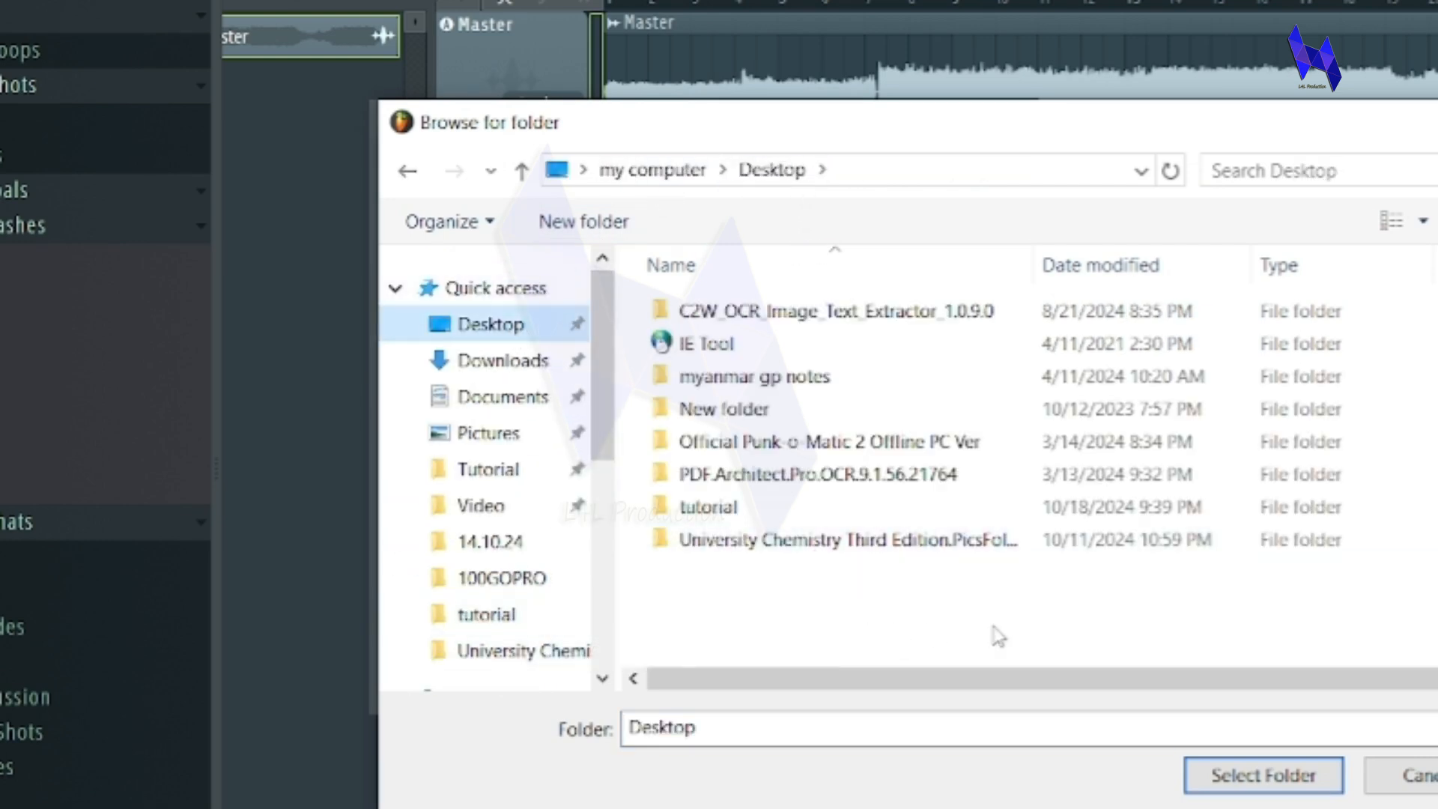
click(1263, 775)
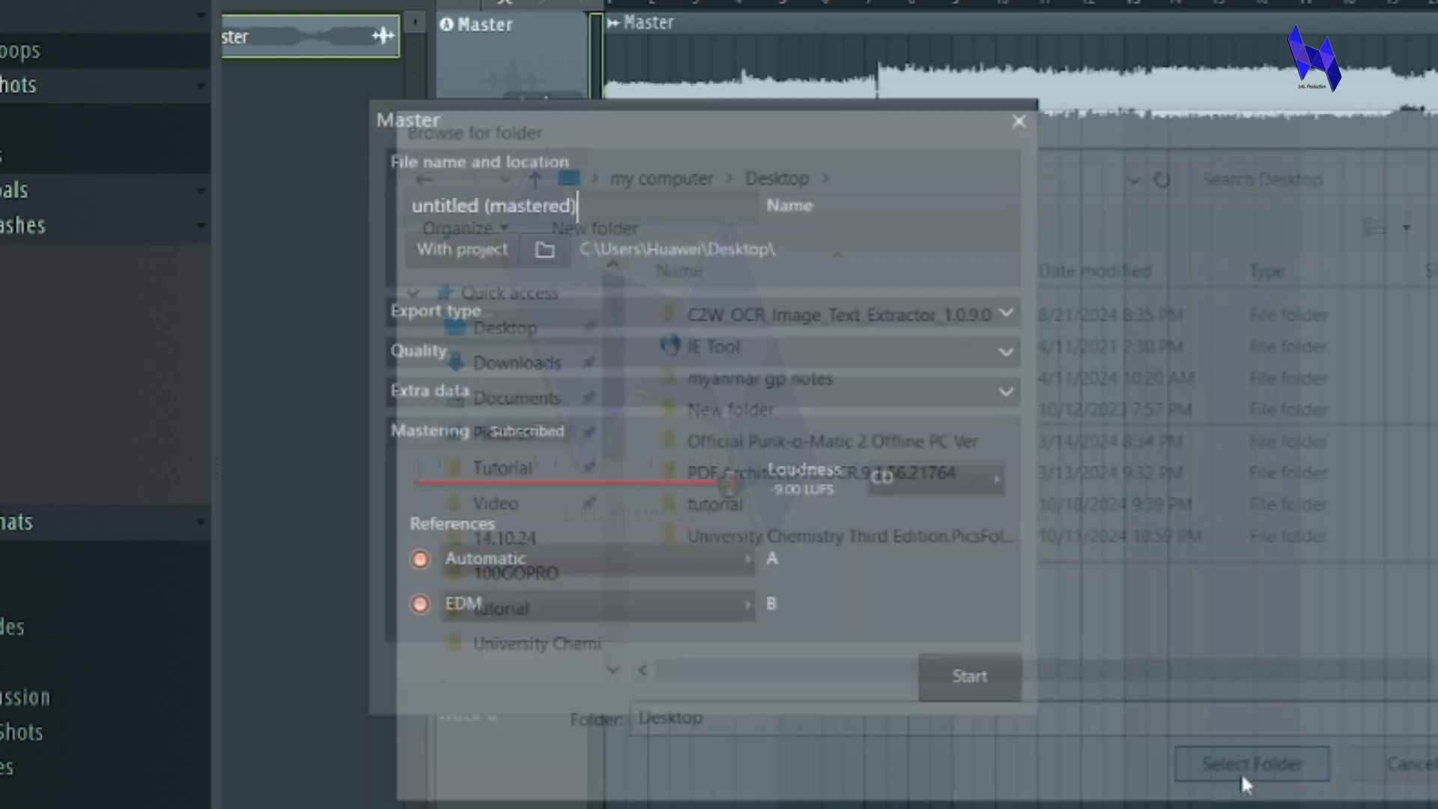
Step: Name the mastered output file "master test"
drag(590, 205, 417, 199)
click(664, 215)
drag(664, 215, 266, 218)
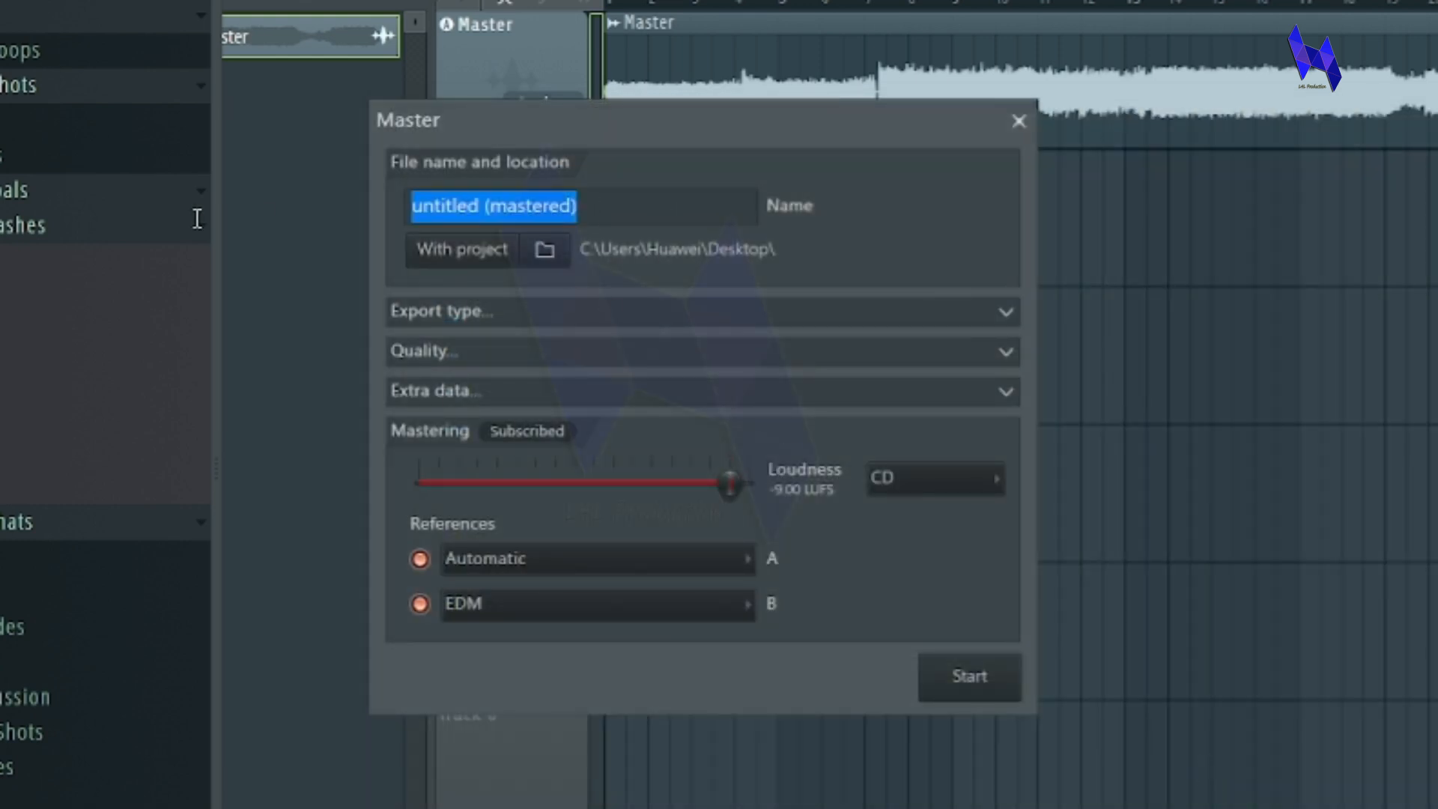
text(mas)
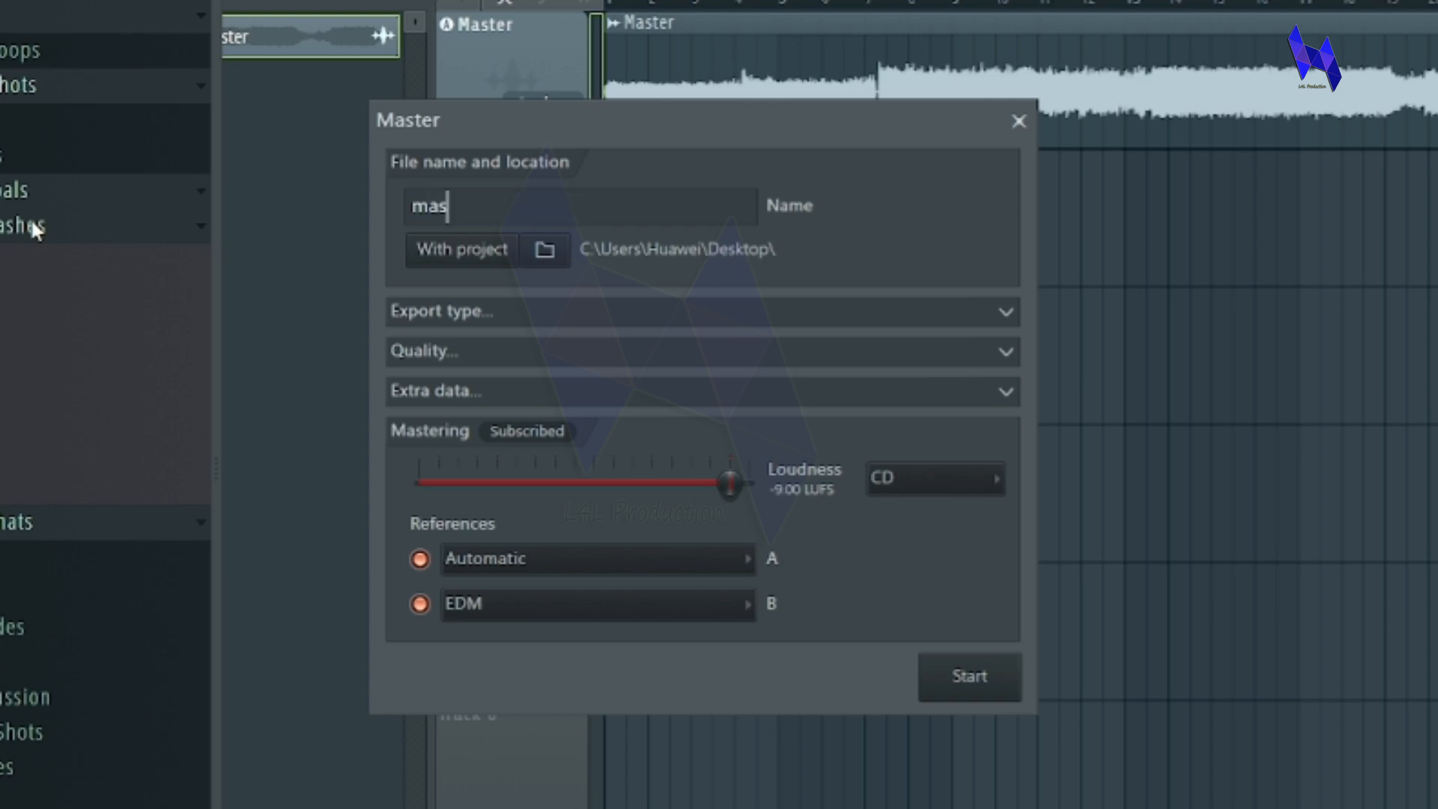
text(ter test)
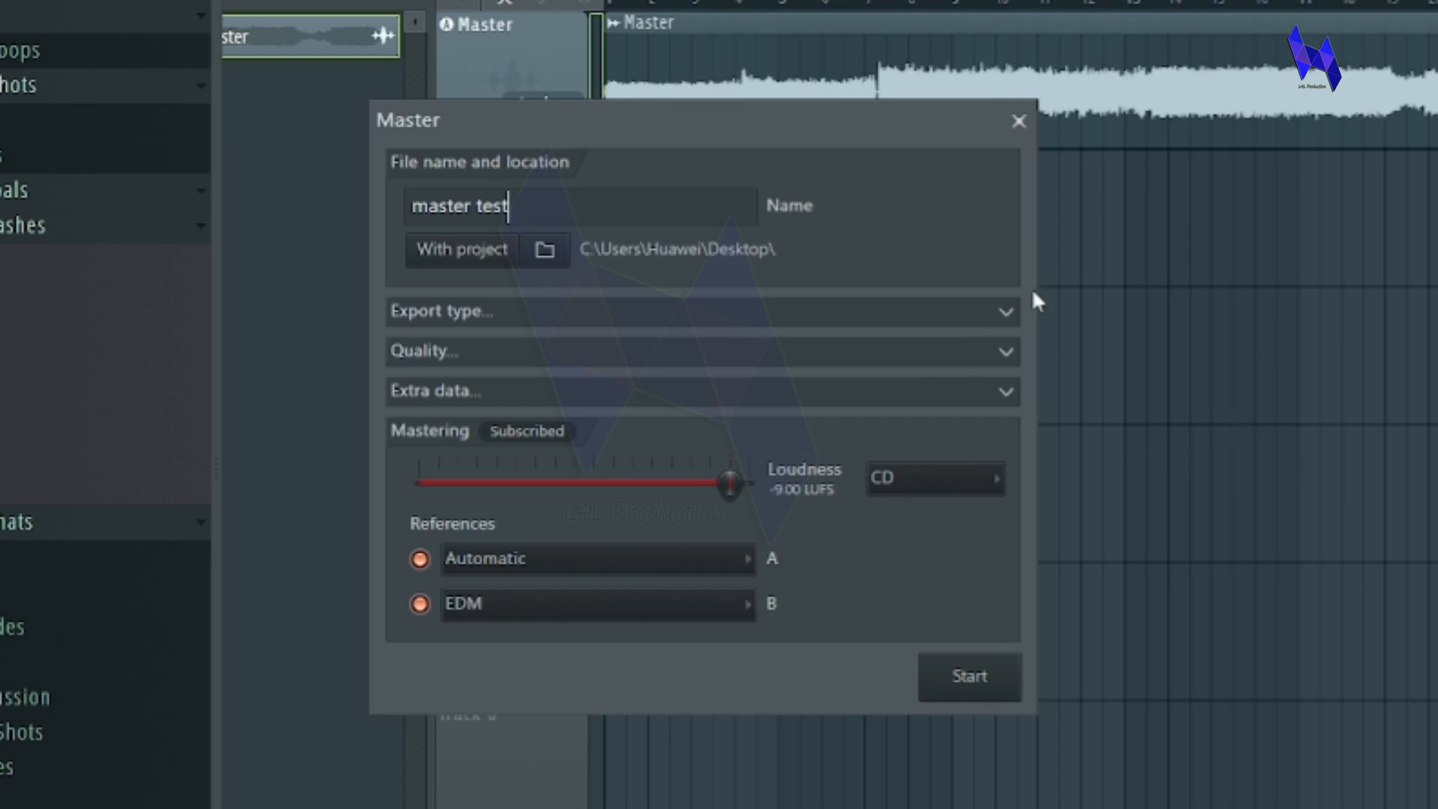
Step: Examine the export type, quality and extra data options of the mastering export
click(1006, 310)
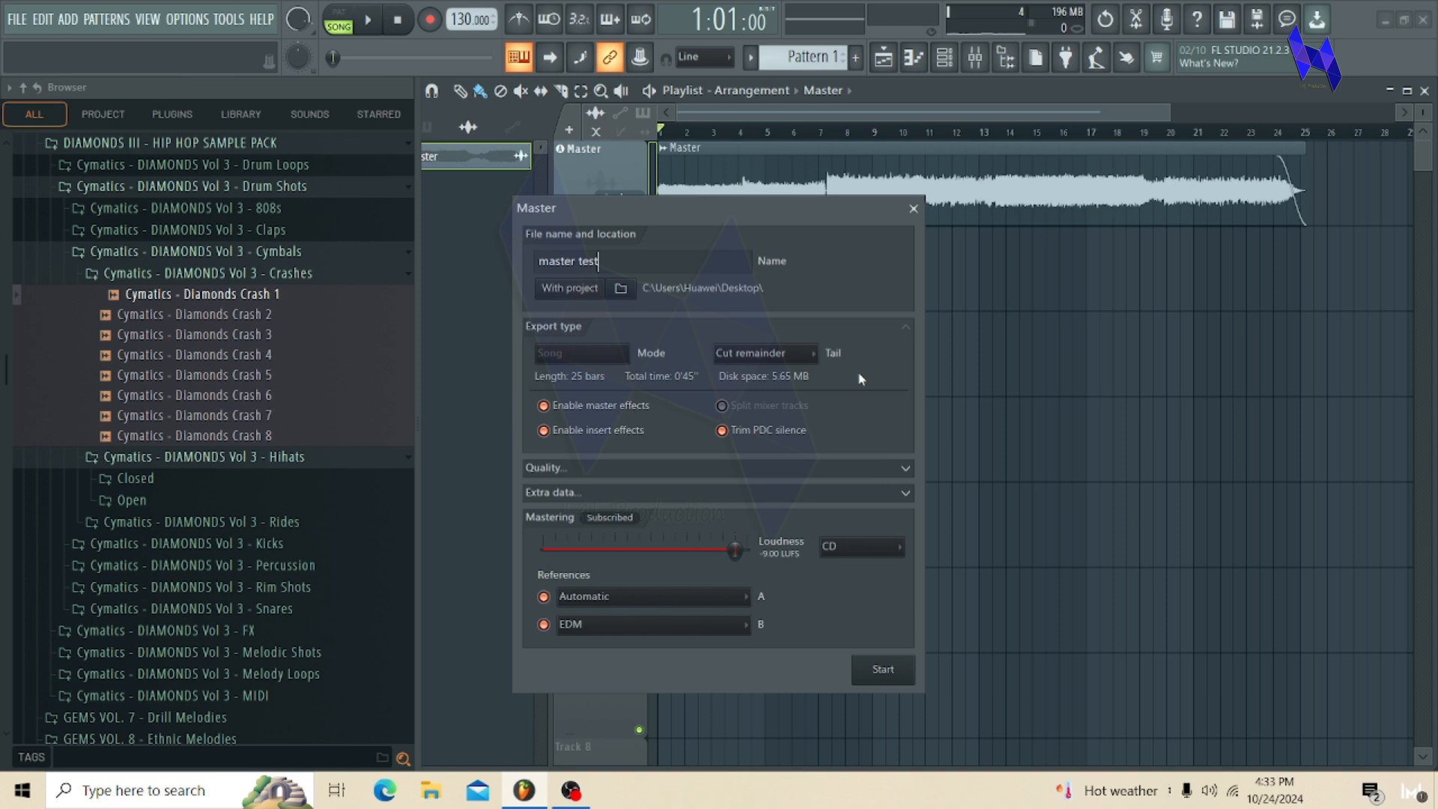
click(905, 327)
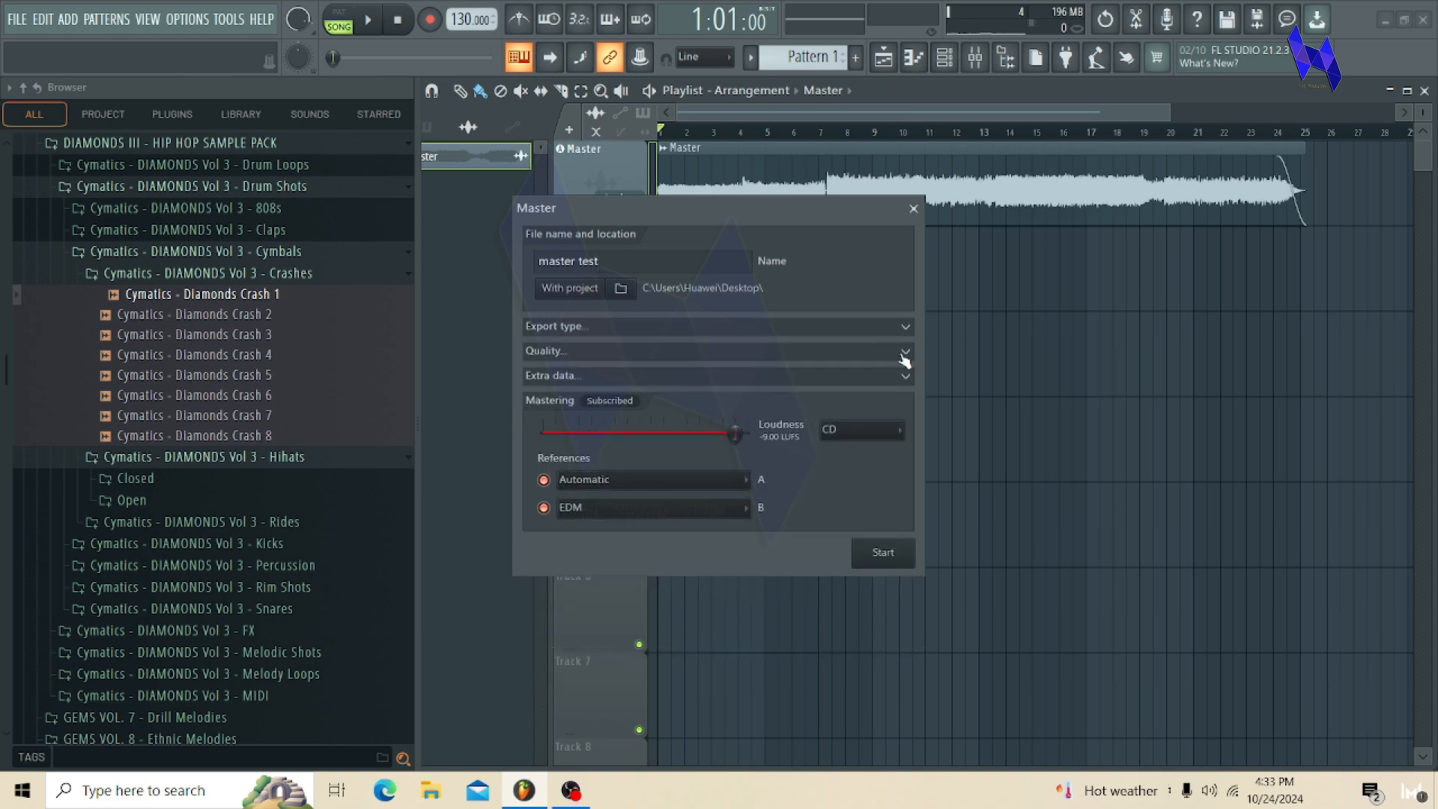
click(904, 354)
click(907, 355)
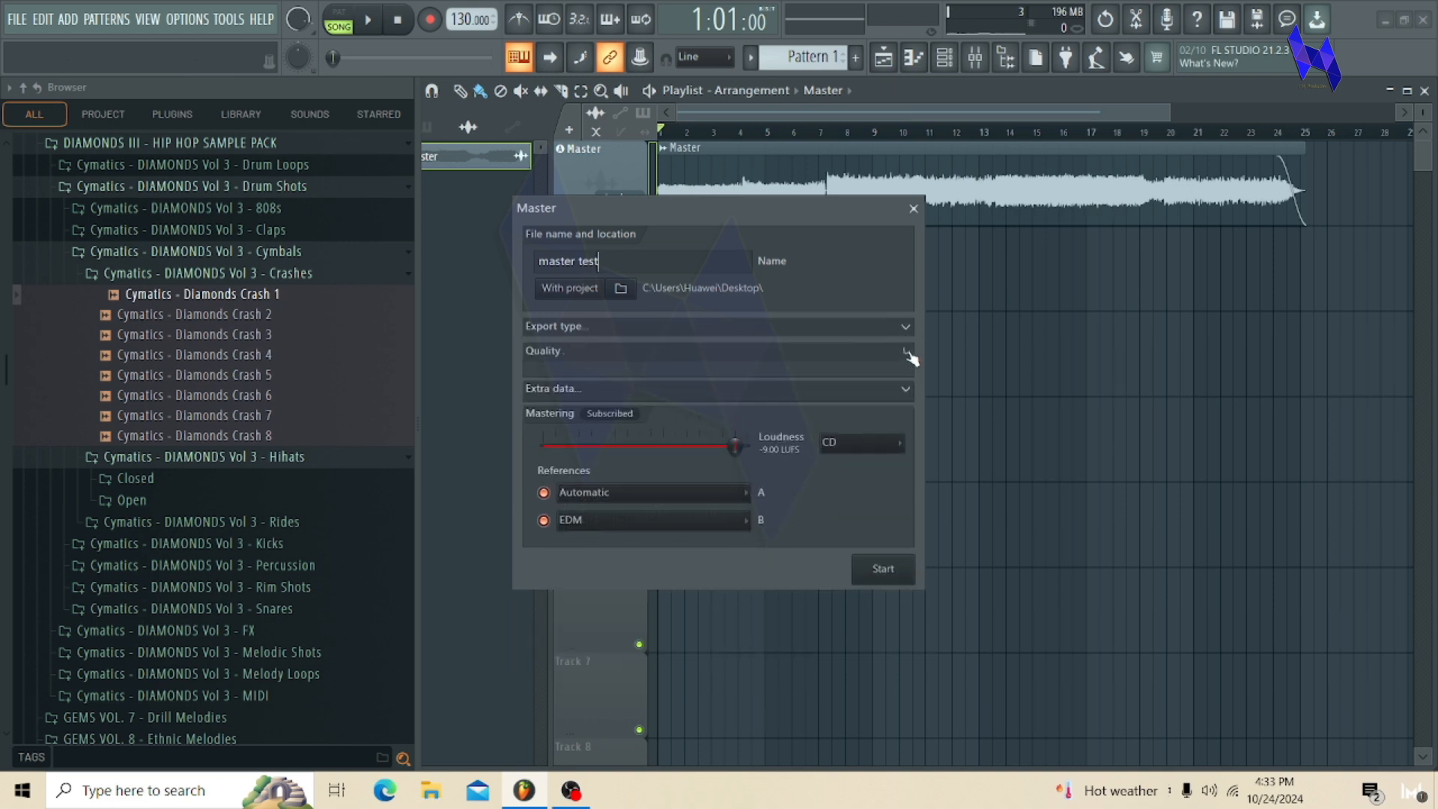
click(905, 384)
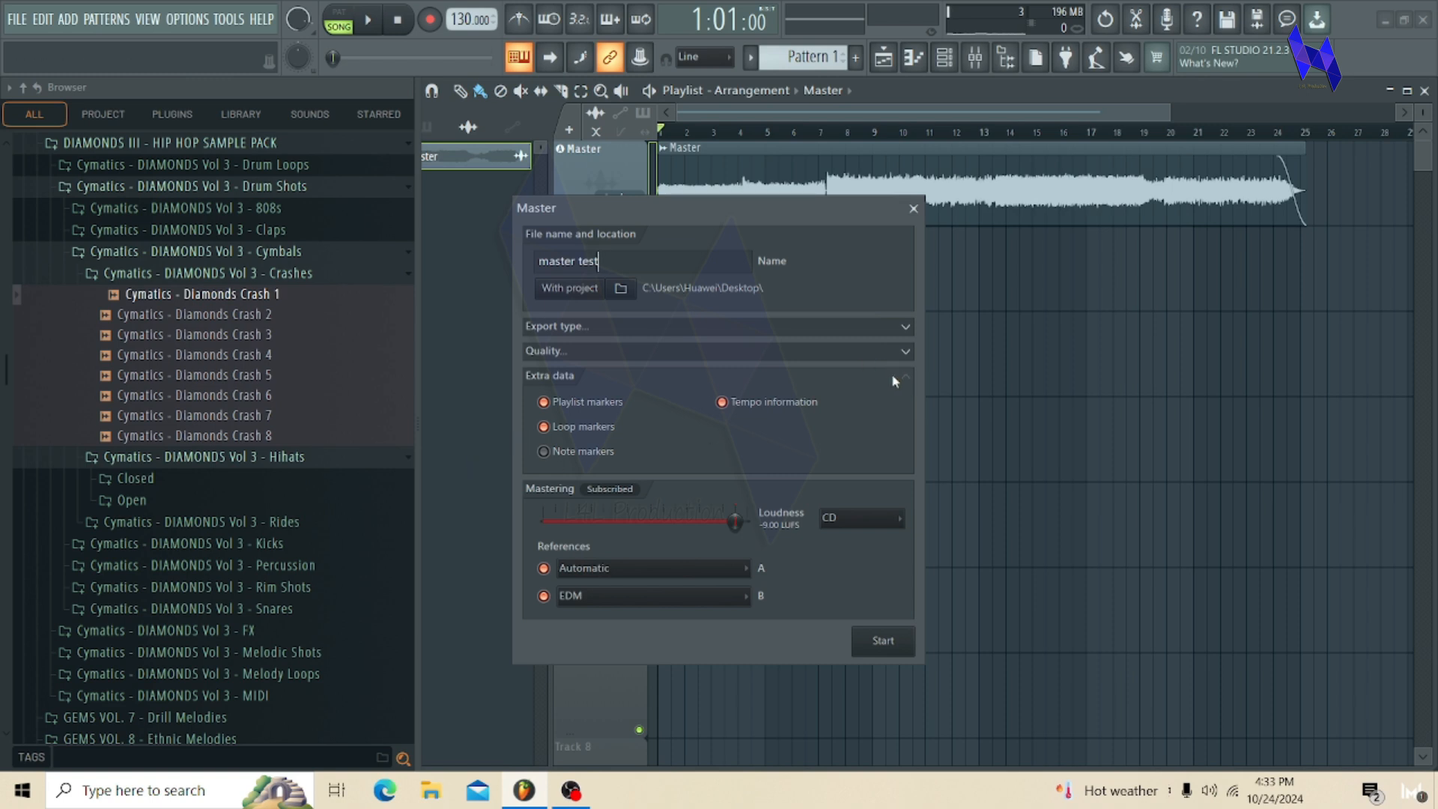
click(895, 379)
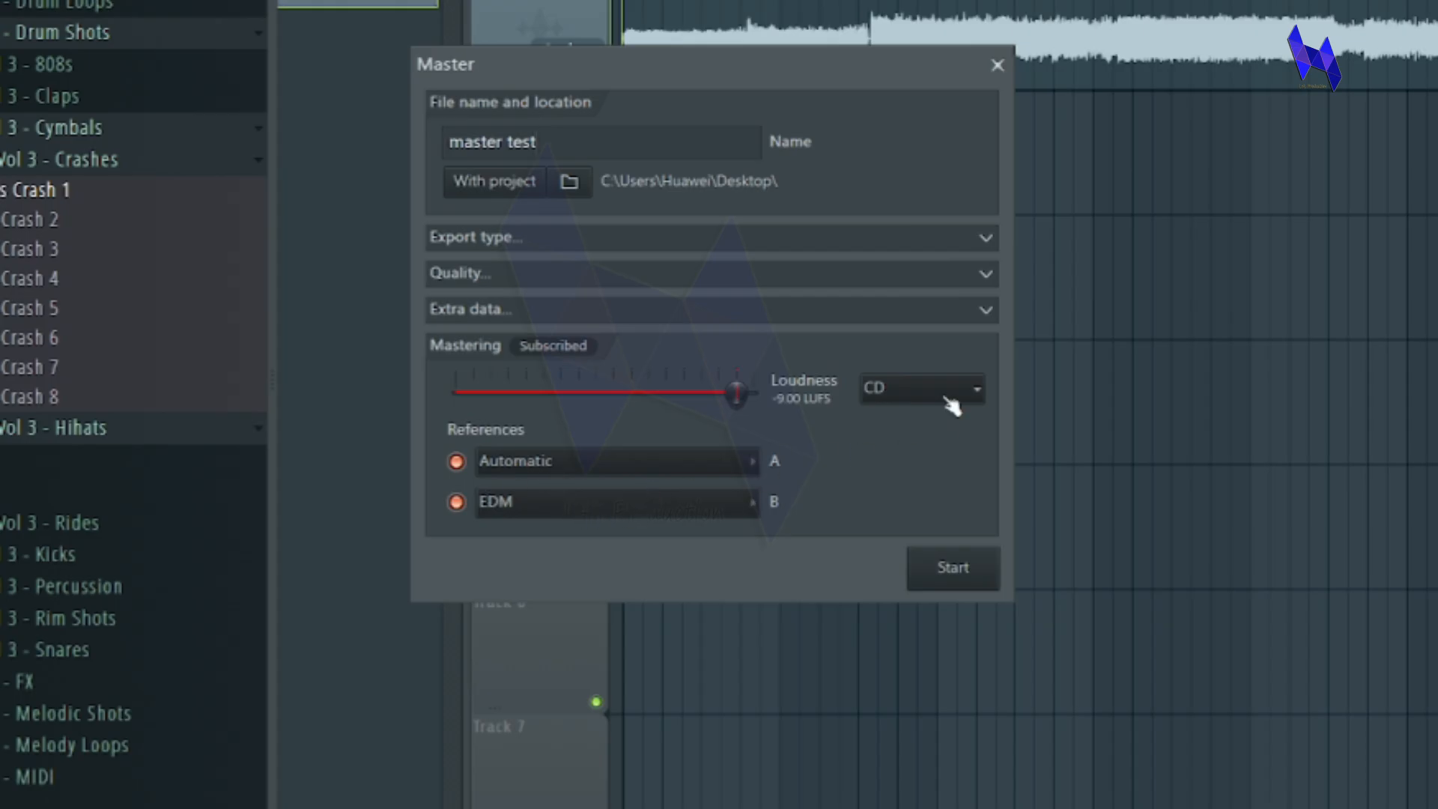
Step: Try the Soundcloud and Spotify loudness presets for the master and return to the CD preset
click(940, 389)
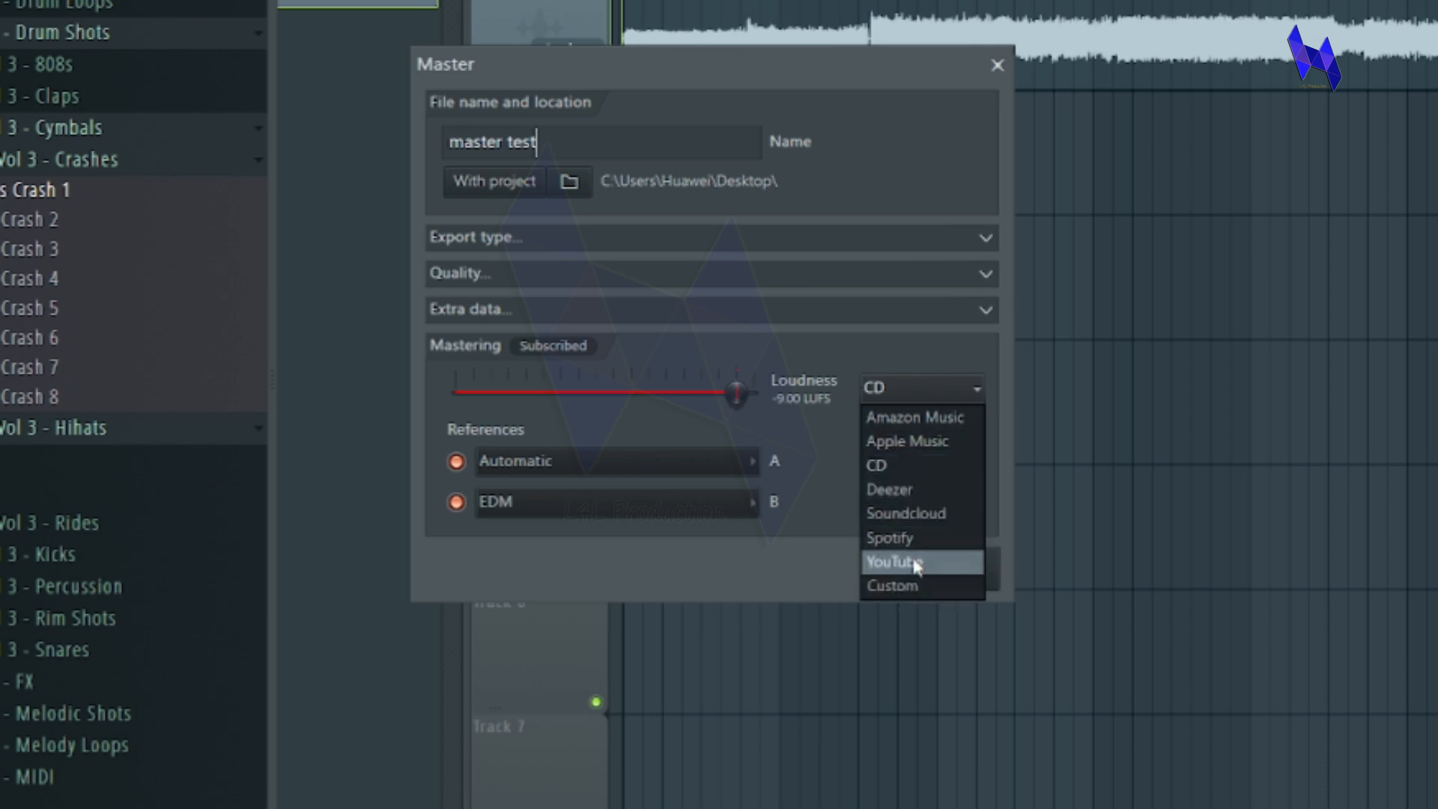
click(887, 466)
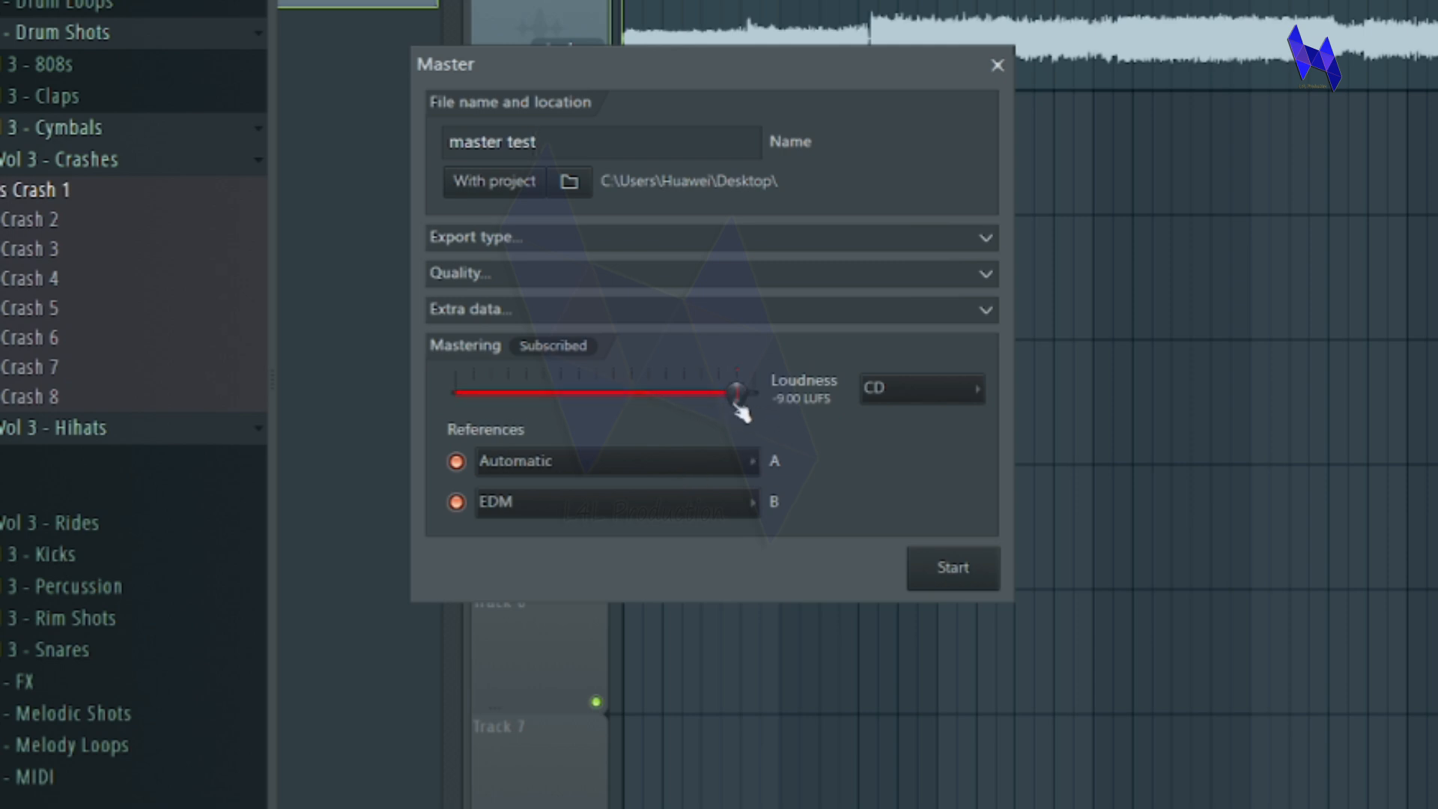
click(918, 393)
click(921, 511)
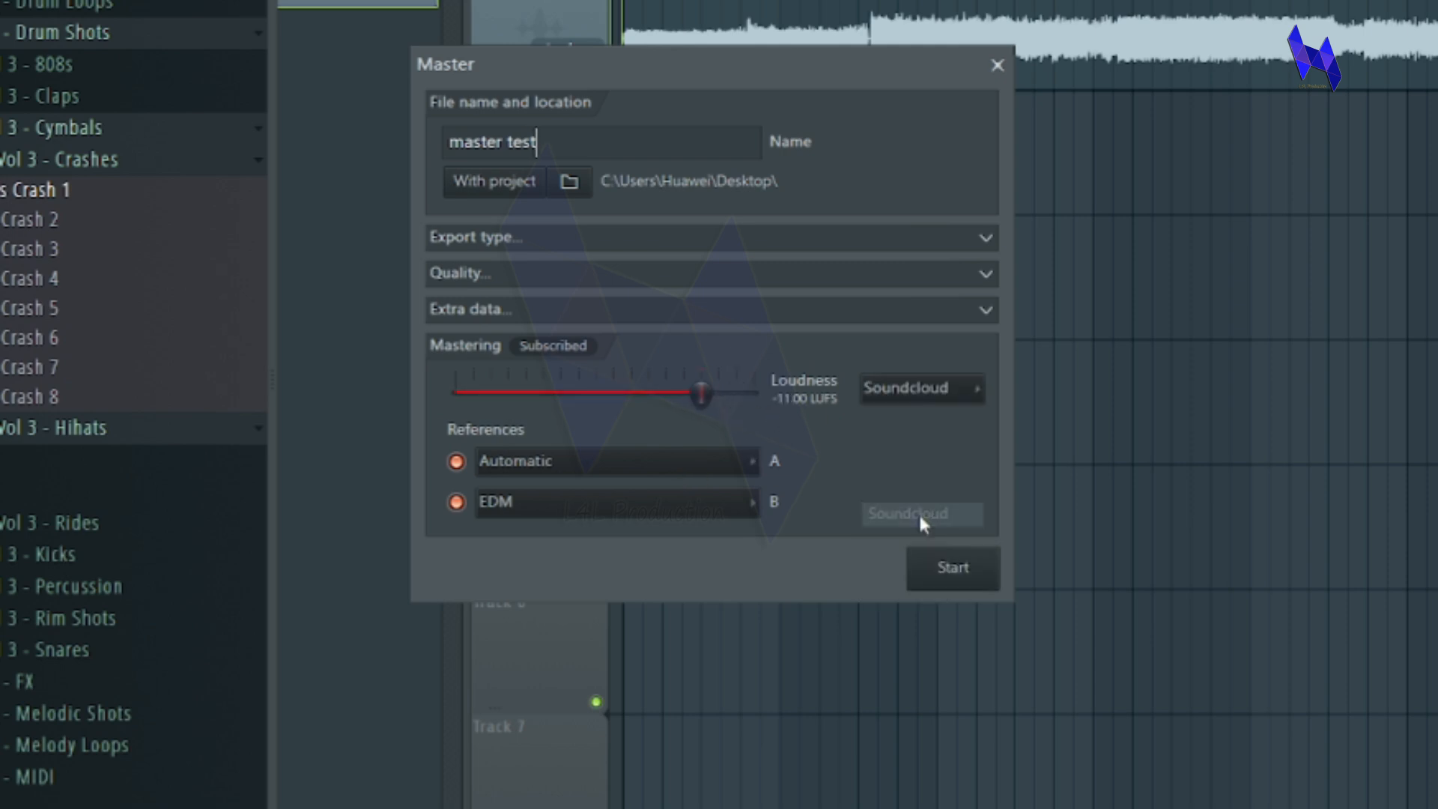
click(942, 388)
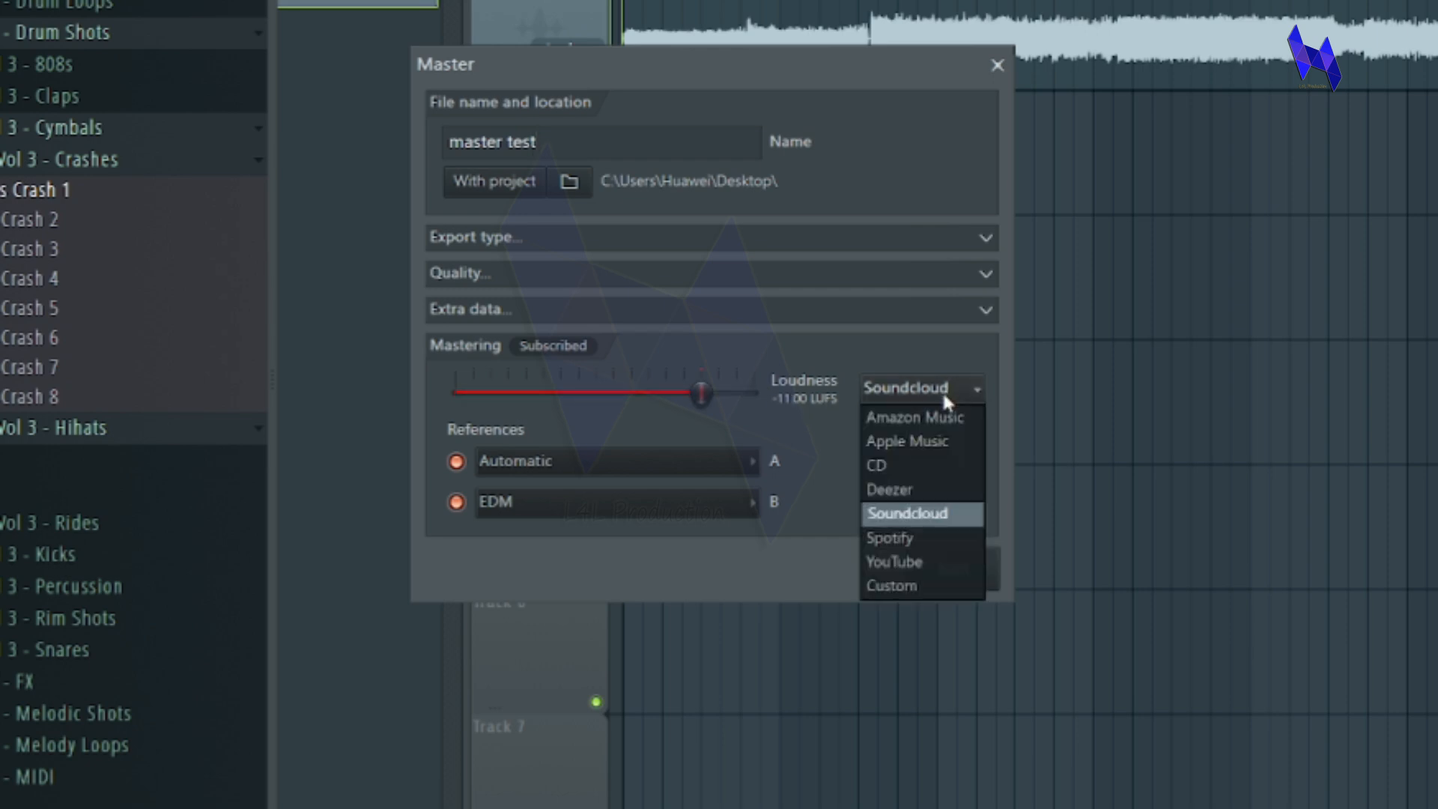
click(934, 536)
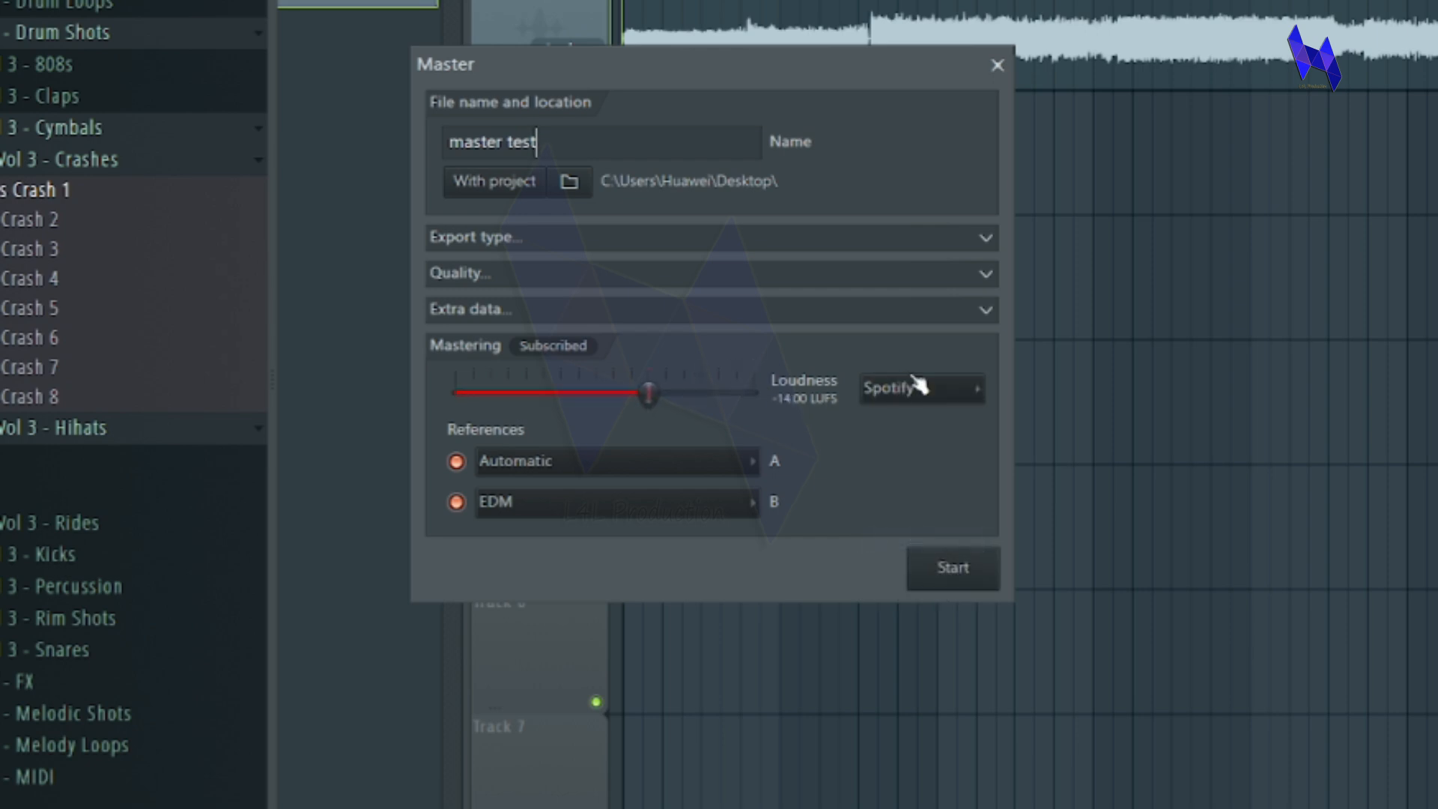
click(913, 386)
click(929, 472)
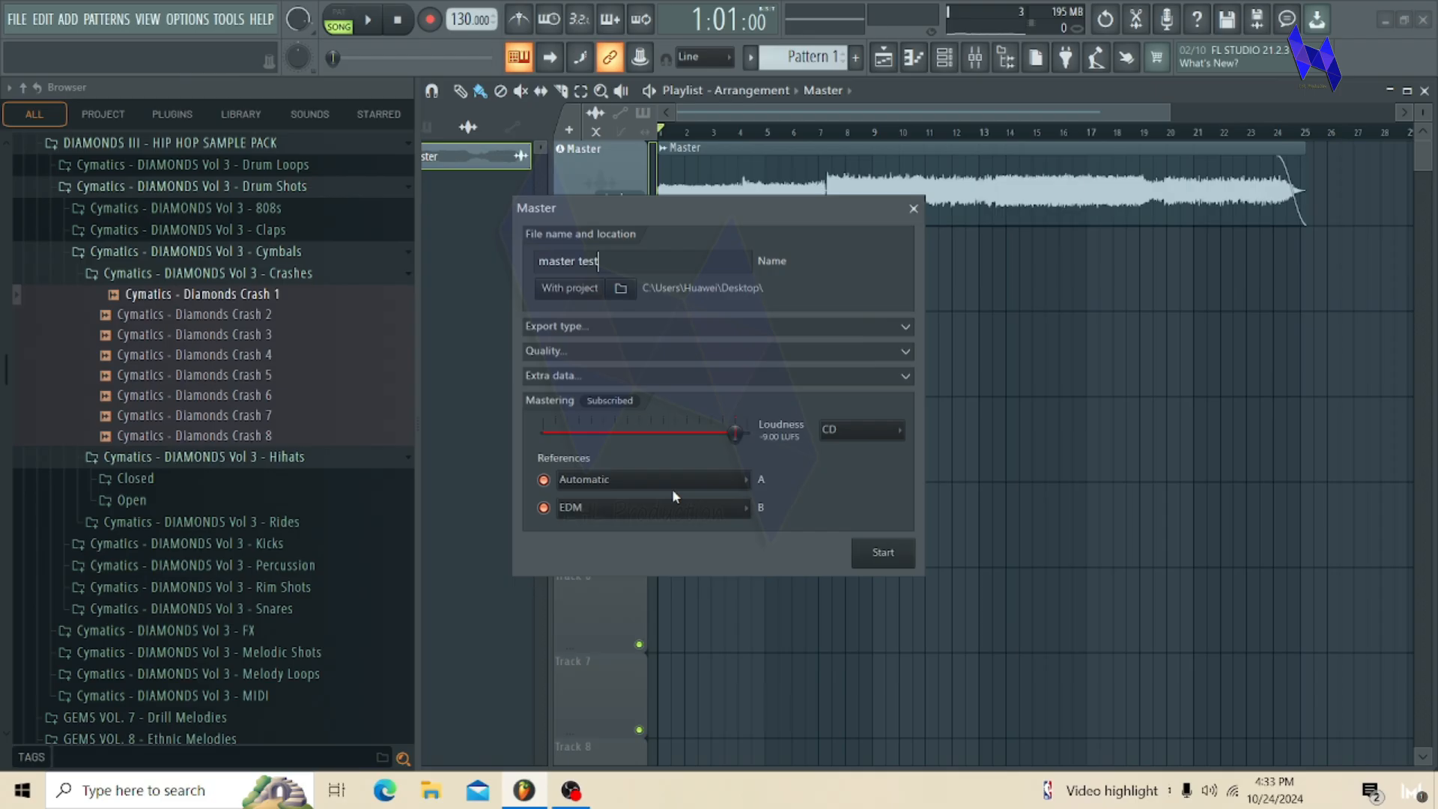
Step: Examine the mastering algorithms available for references A and B
click(672, 483)
click(889, 479)
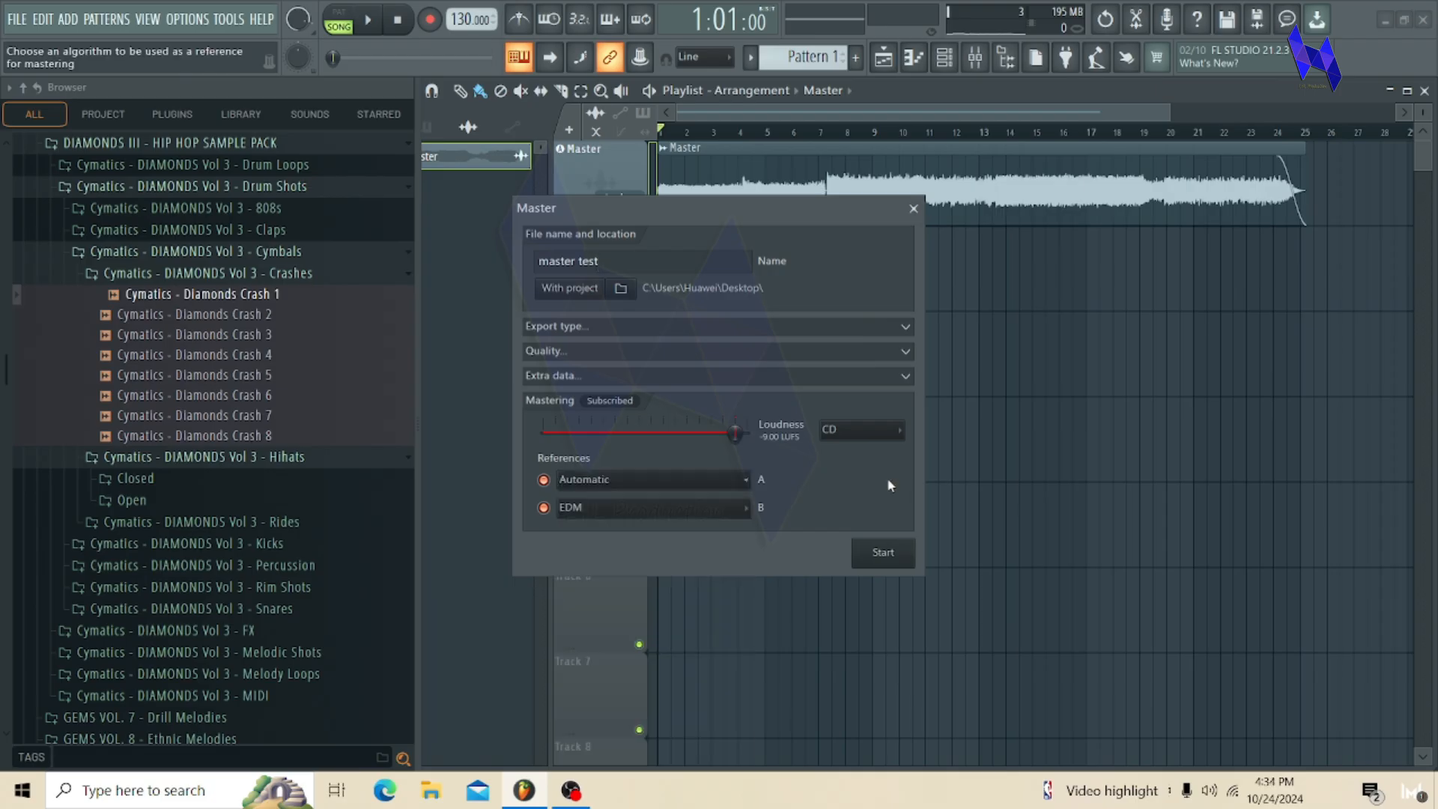
click(682, 487)
click(865, 488)
click(734, 509)
click(889, 491)
click(714, 486)
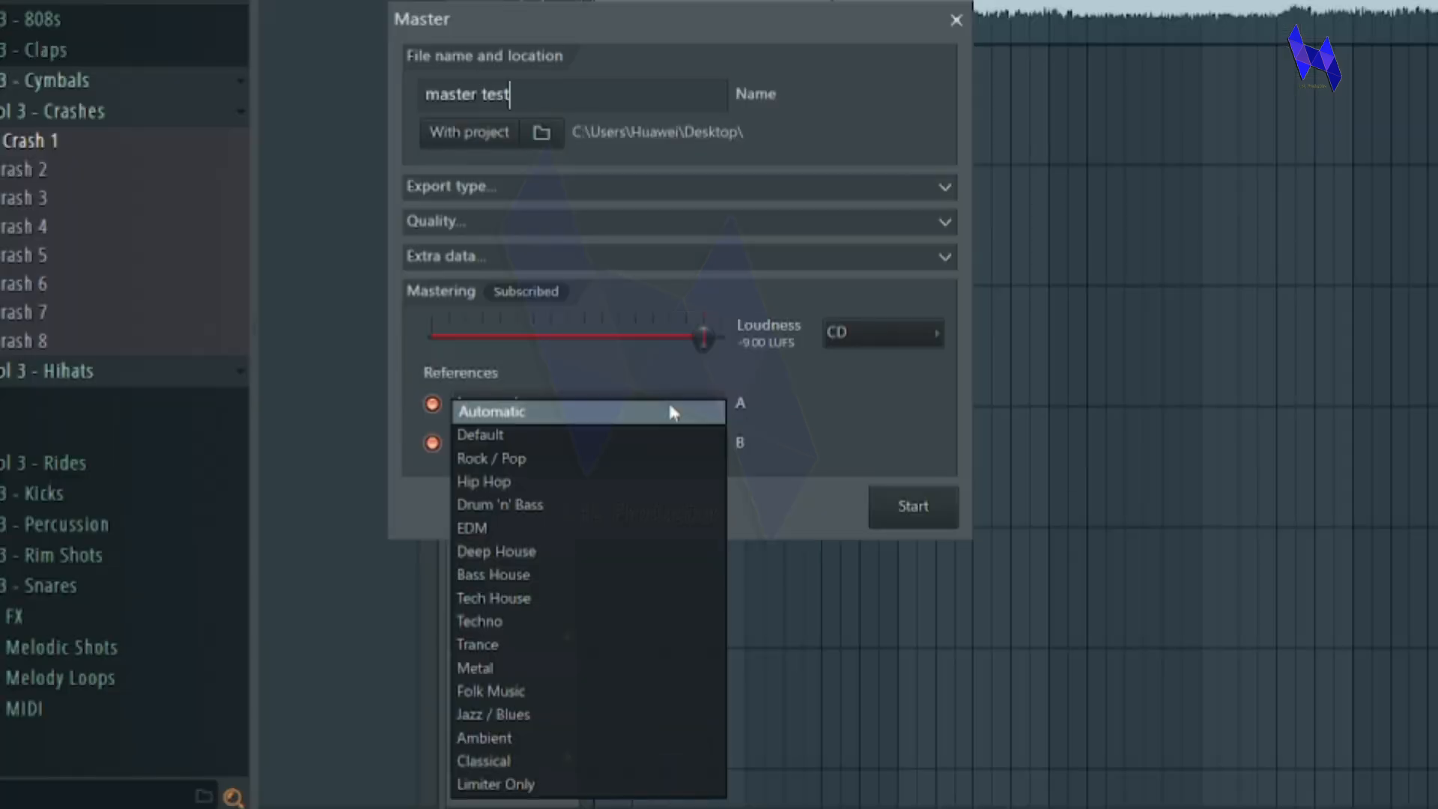
click(768, 416)
Step: Set mastering reference B to Metal and start the mastering process
click(651, 449)
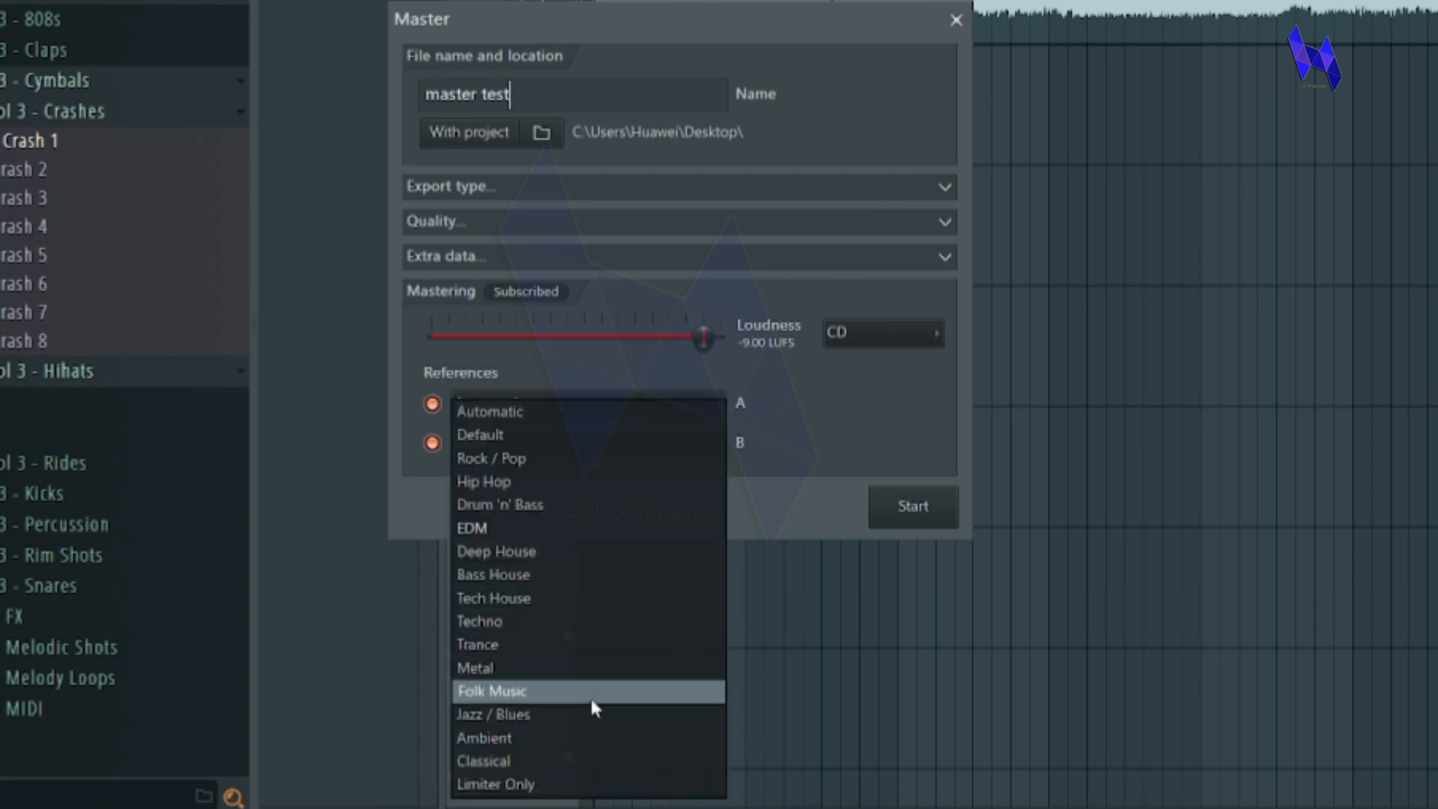
click(578, 667)
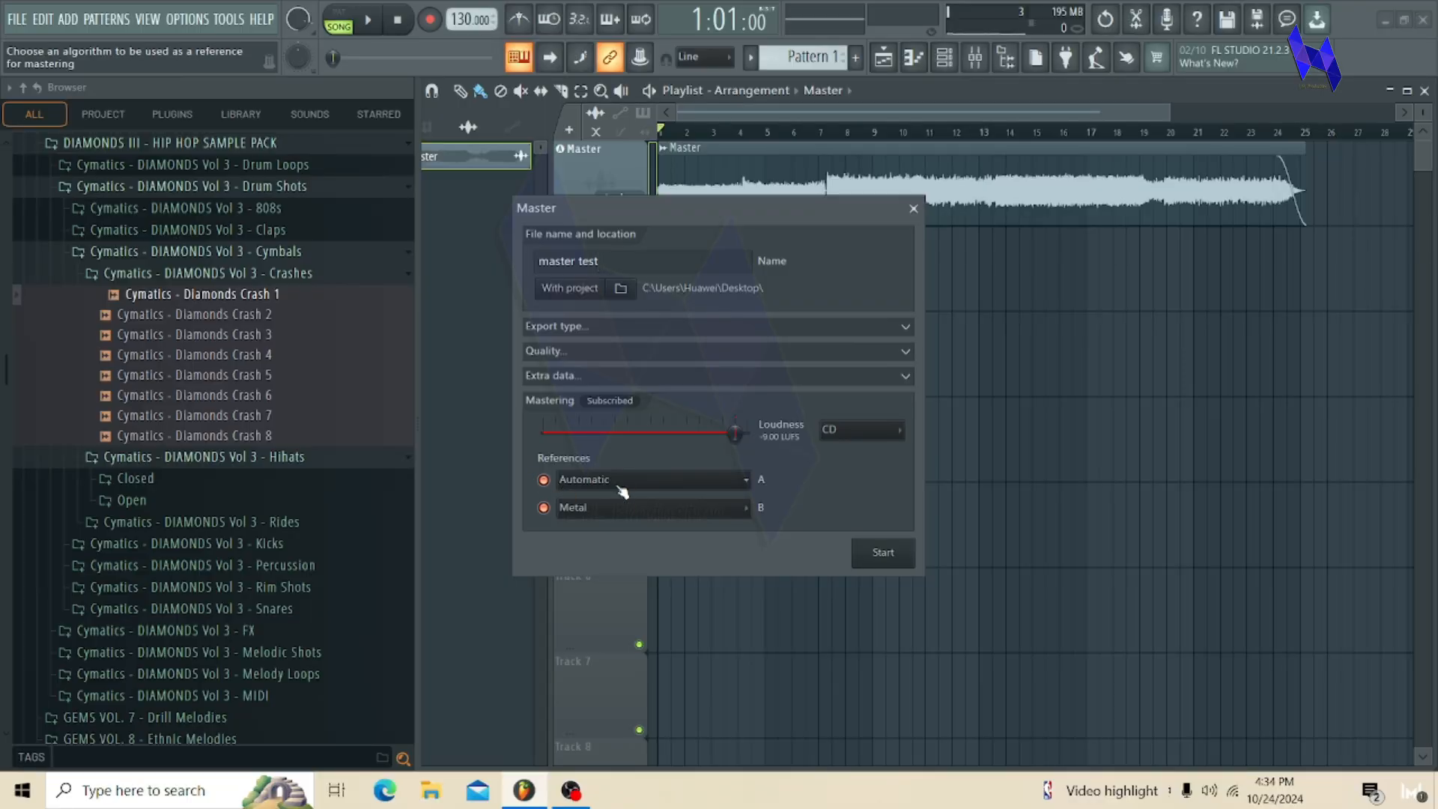
click(885, 566)
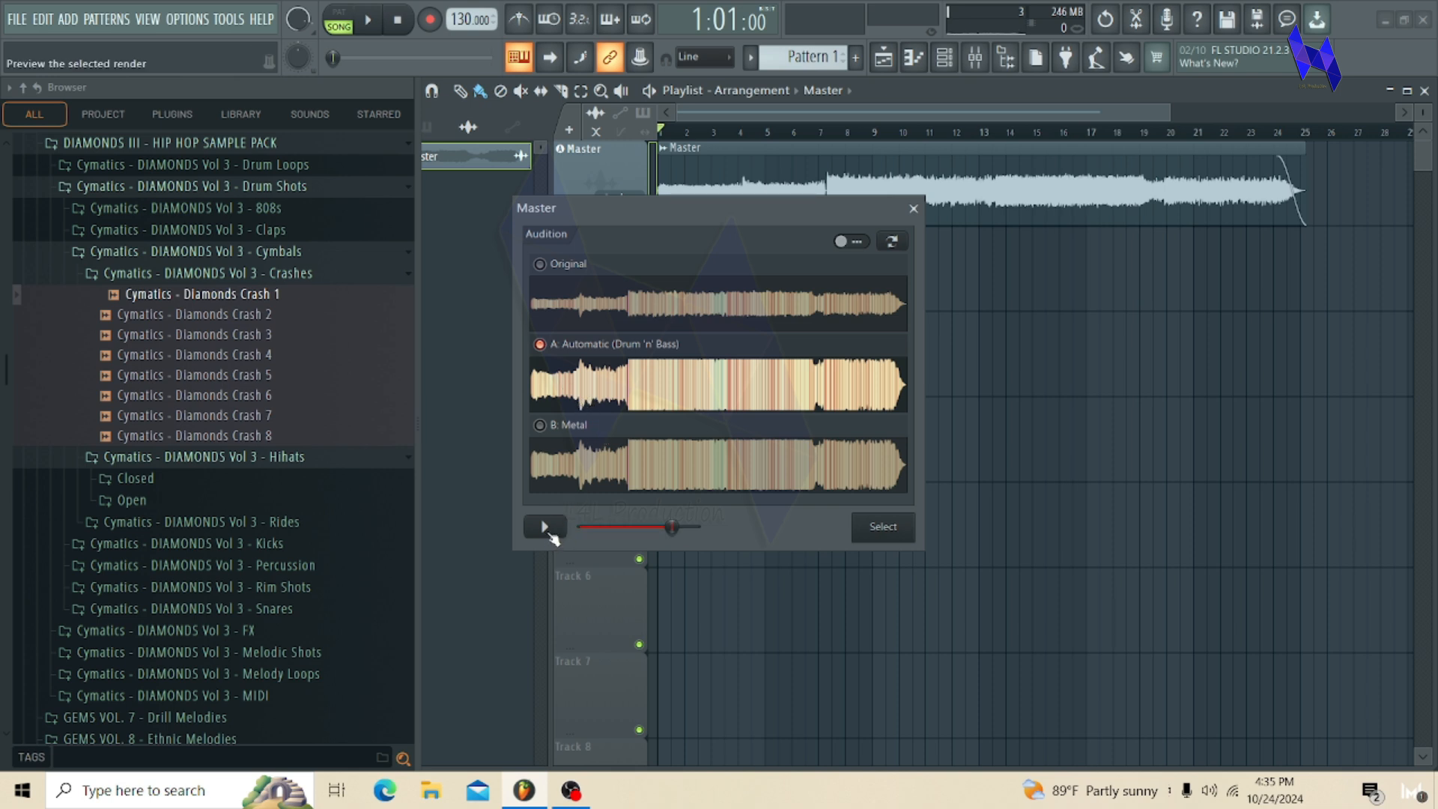
Step: Preview the Original version of the track in the mastering audition
click(584, 271)
click(545, 527)
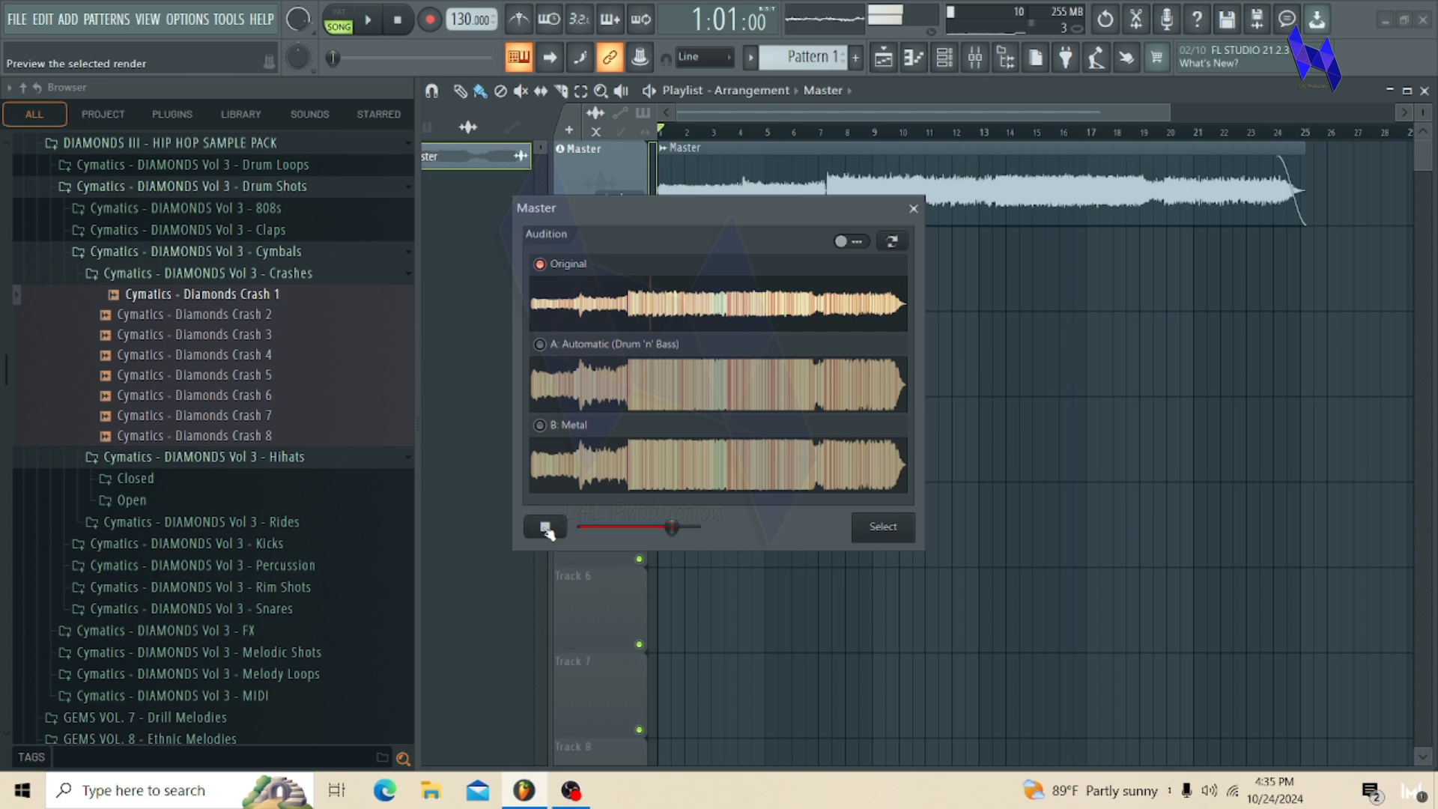
Step: Stop the Original preview and audition the A: Automatic (Drum 'n' Bass) master
click(546, 528)
click(540, 344)
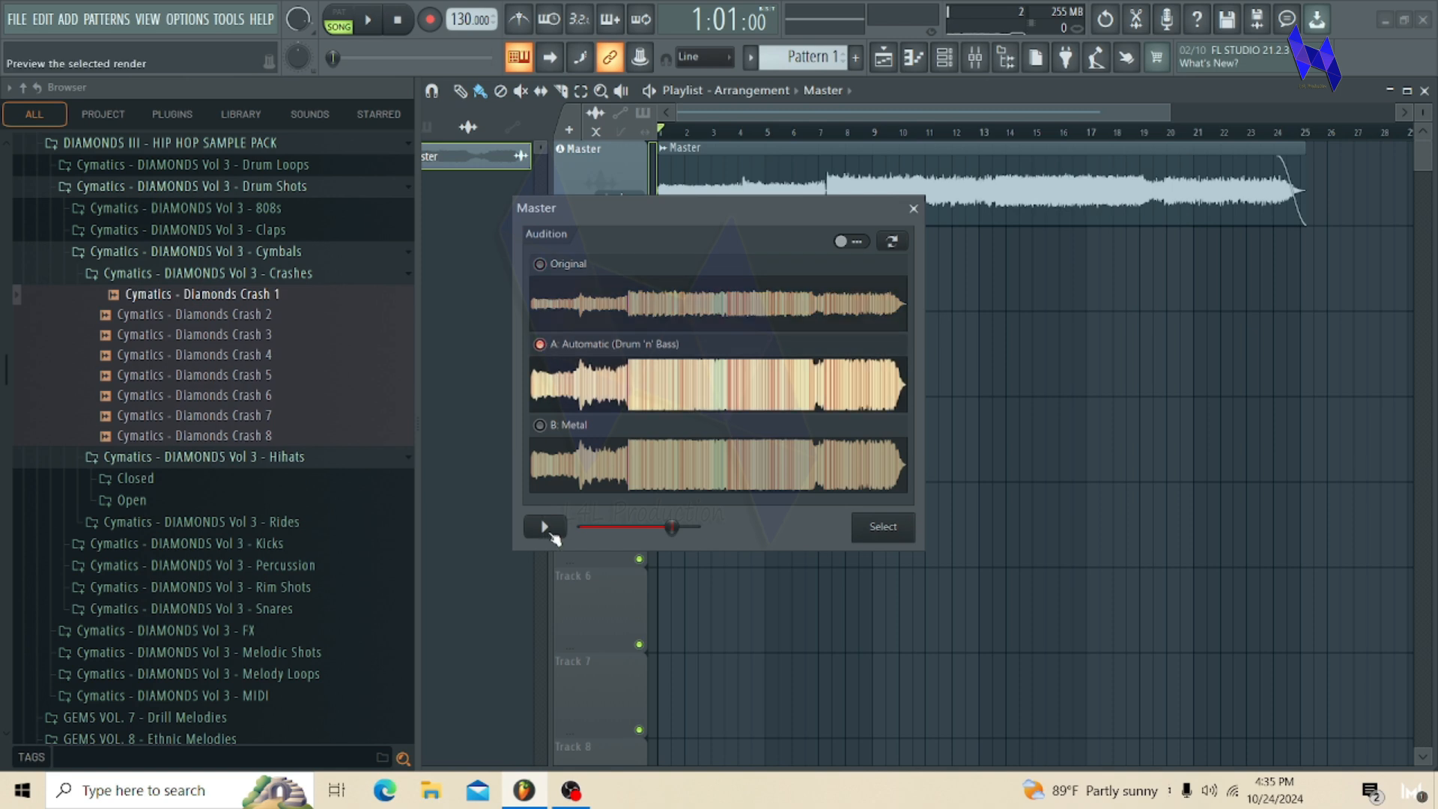
click(546, 528)
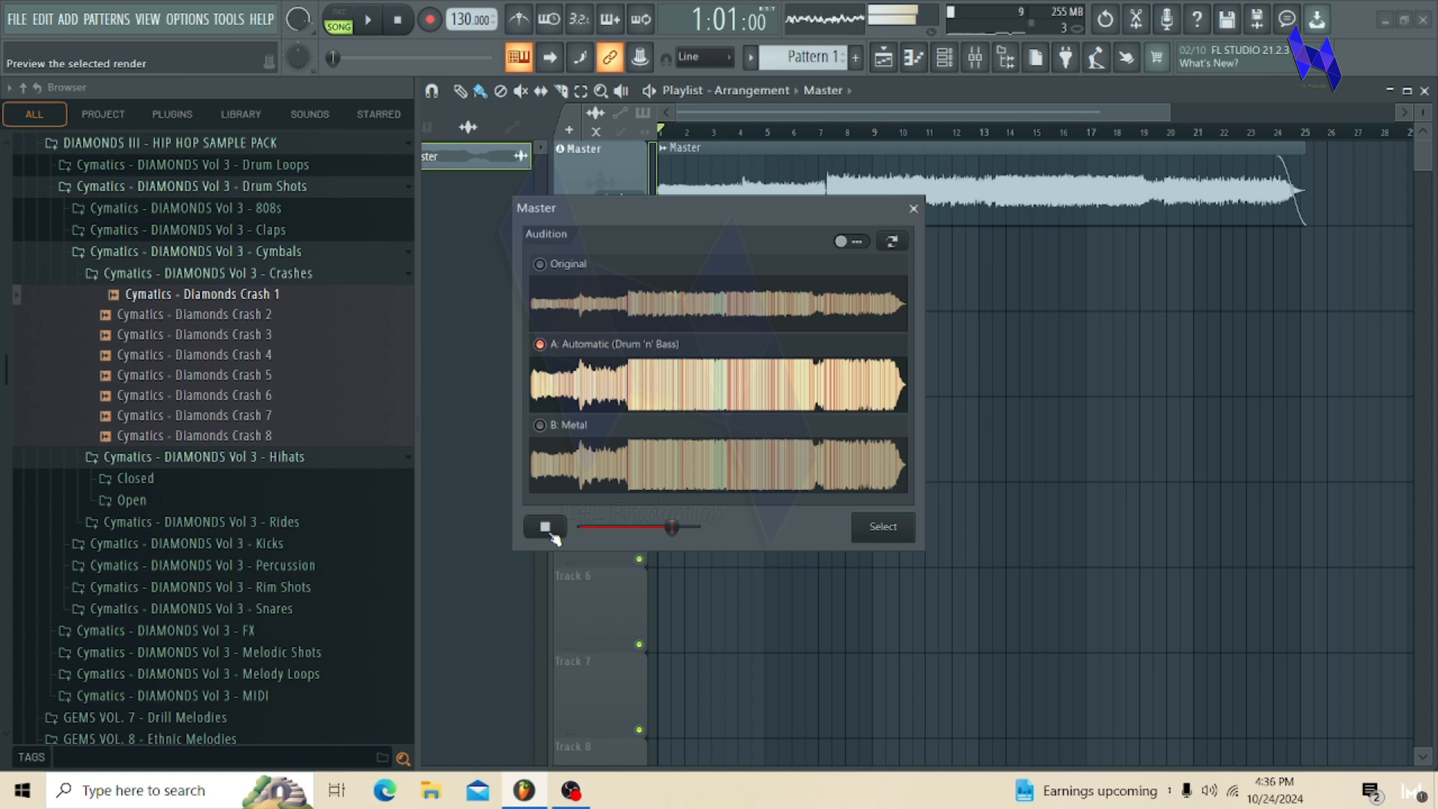
click(553, 535)
Step: Audition the B: Metal master, lowering the preview volume for a moment and raising it again
click(562, 426)
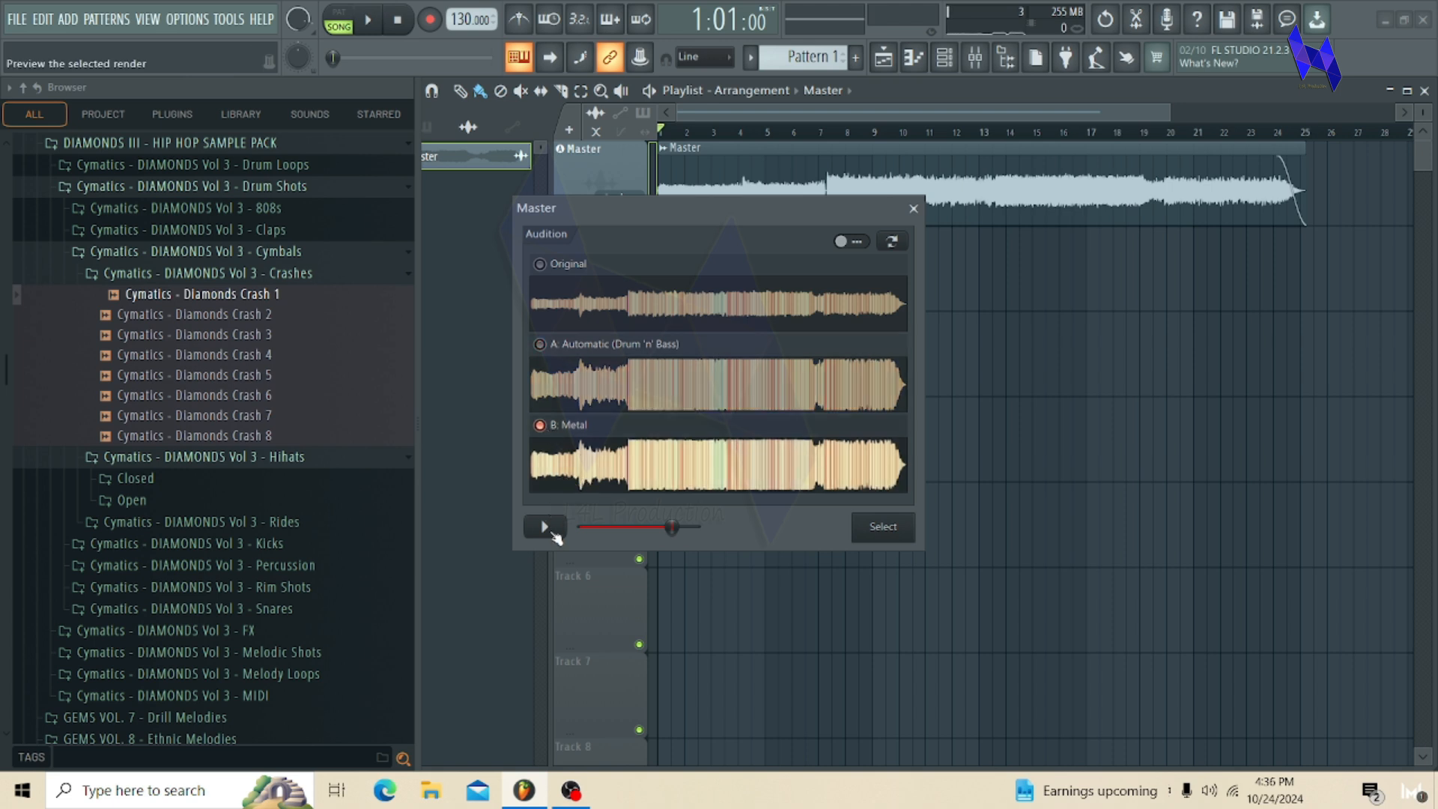
click(554, 534)
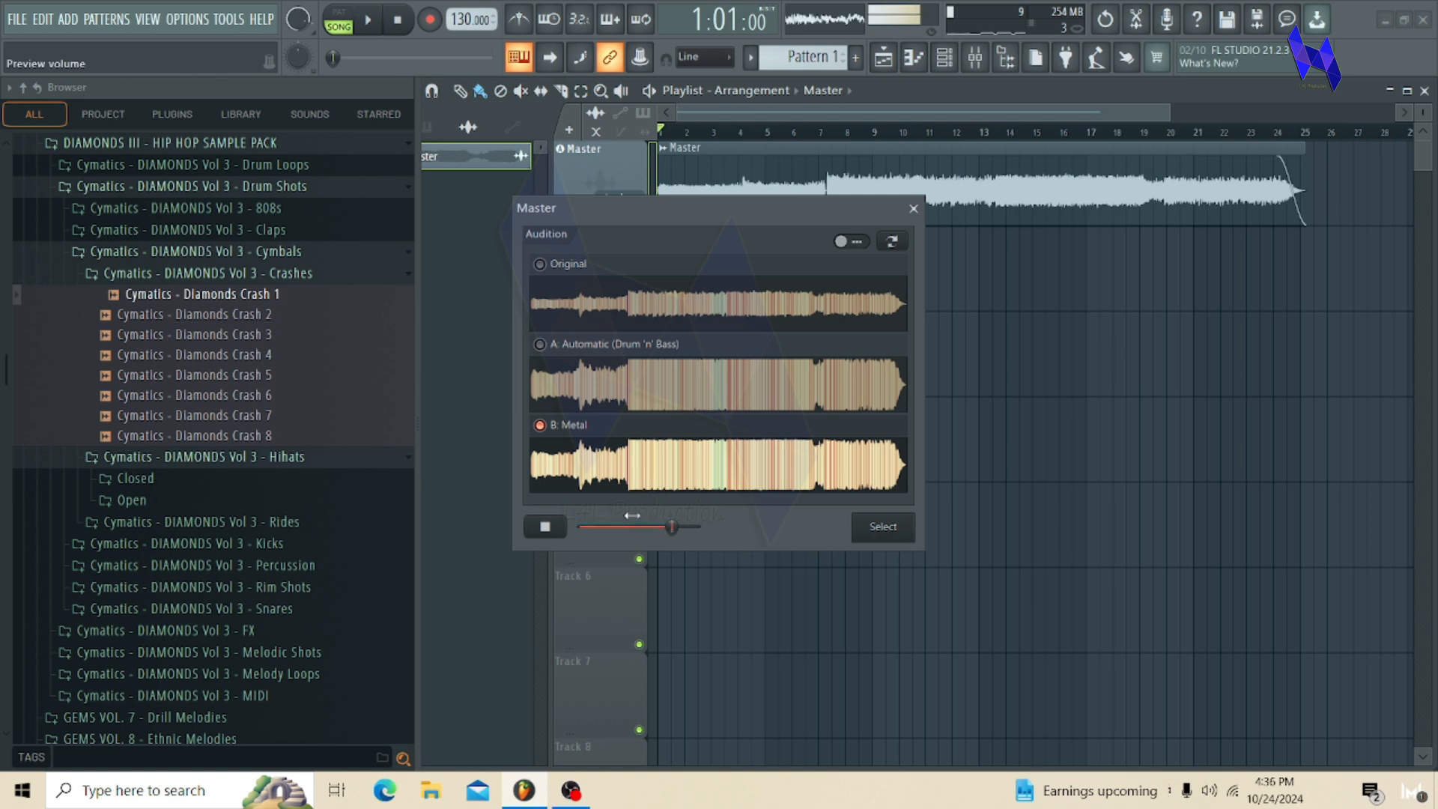
drag(672, 528, 614, 528)
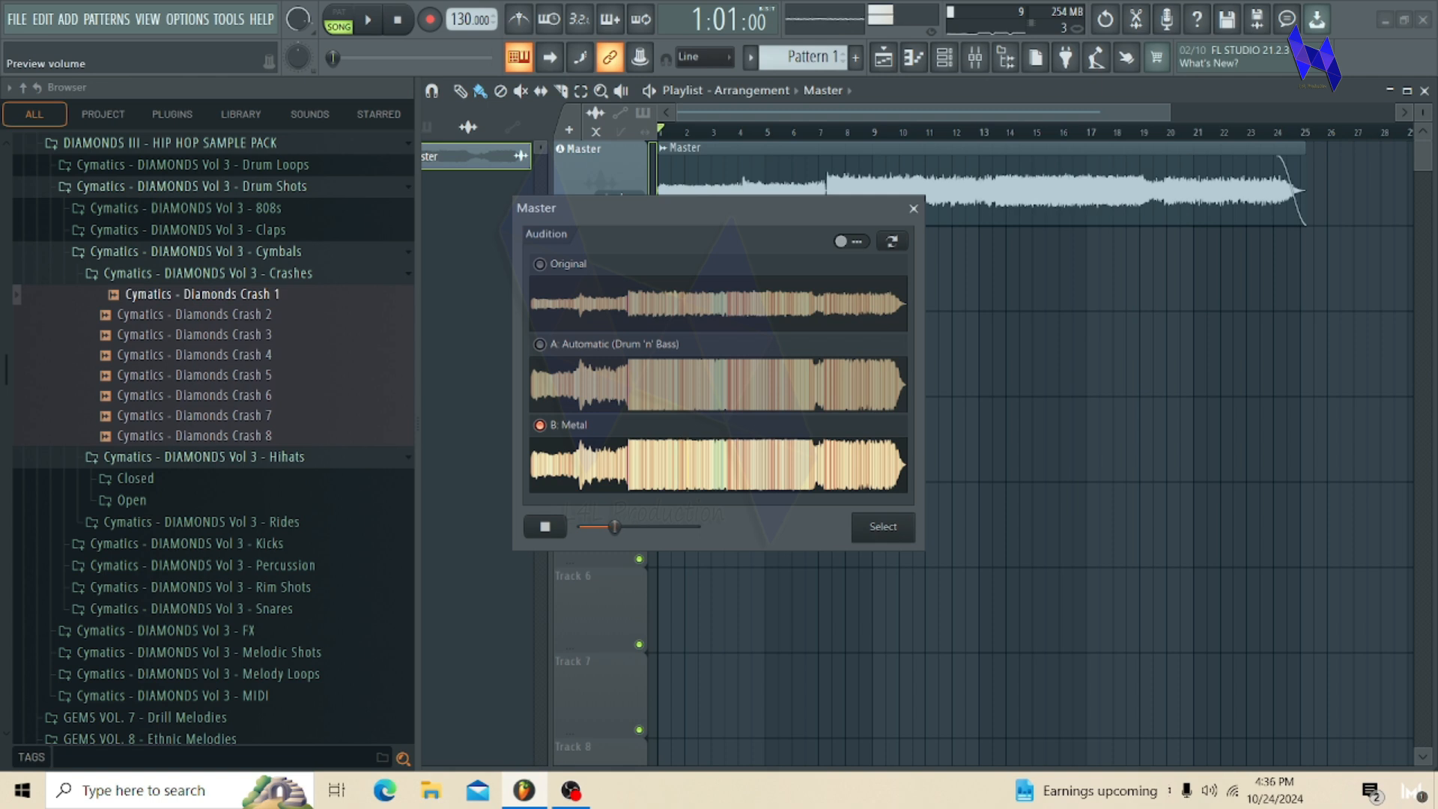
drag(618, 528, 674, 527)
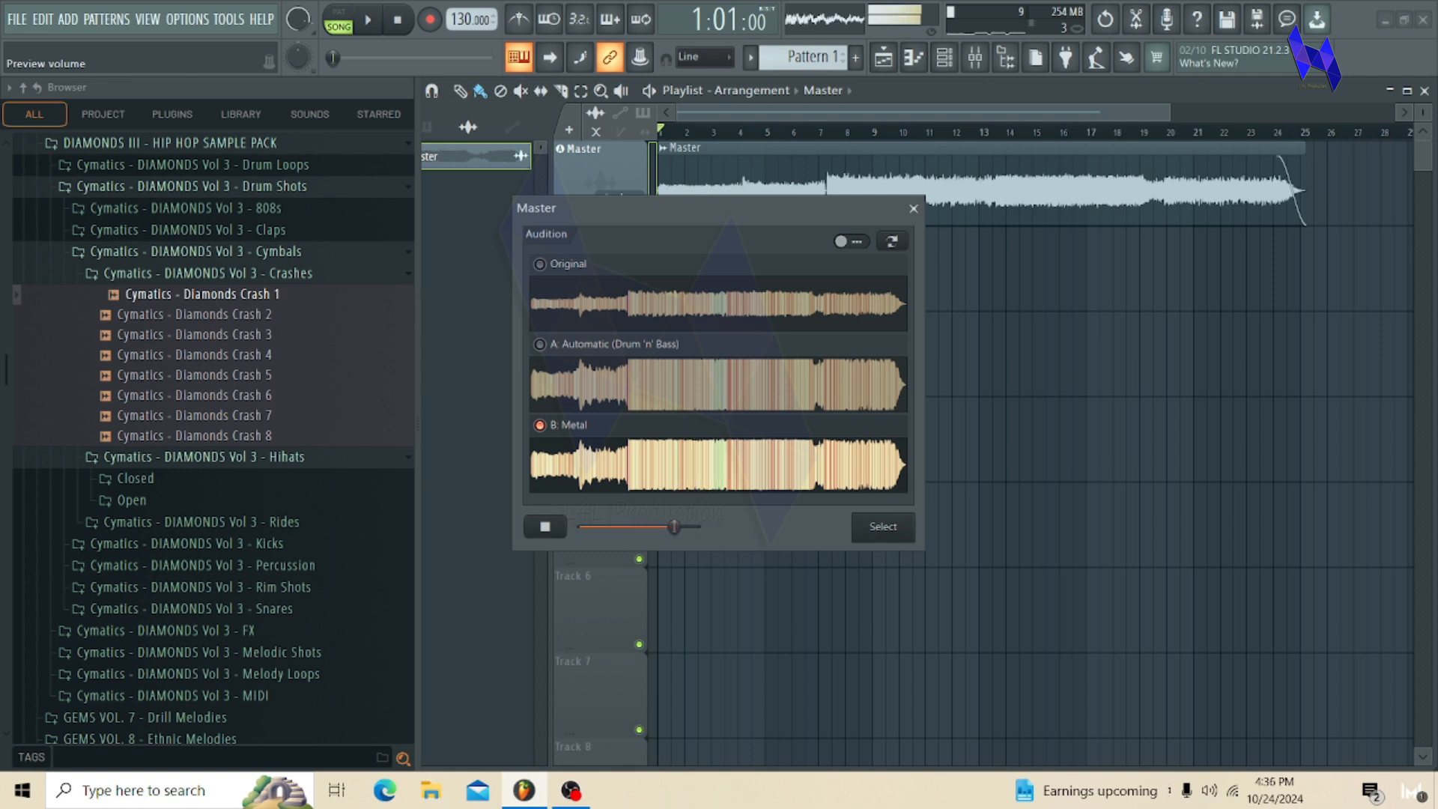
click(556, 528)
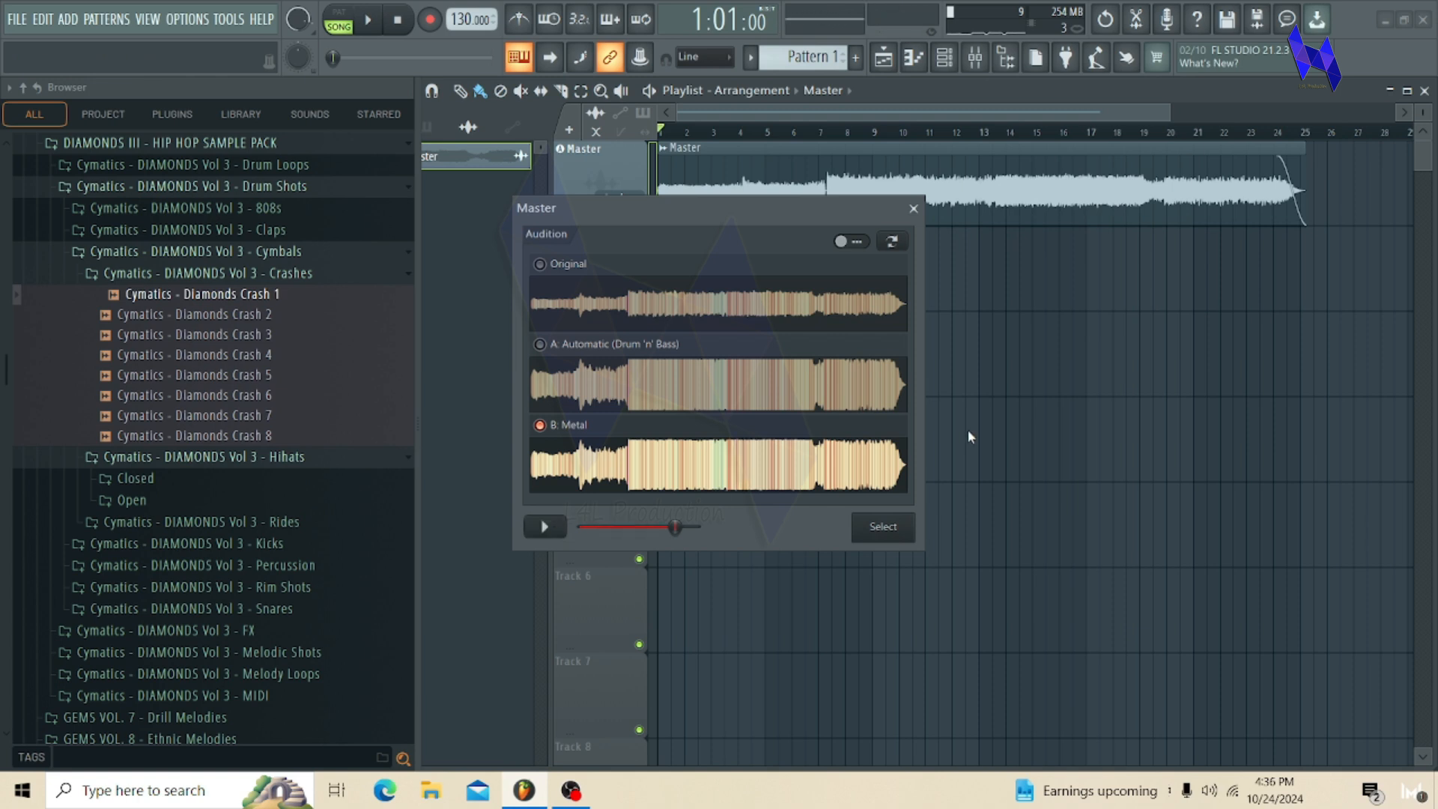
Step: Choose version A: Automatic (Drum 'n' Bass) over B: Metal as the final mastered file
click(599, 350)
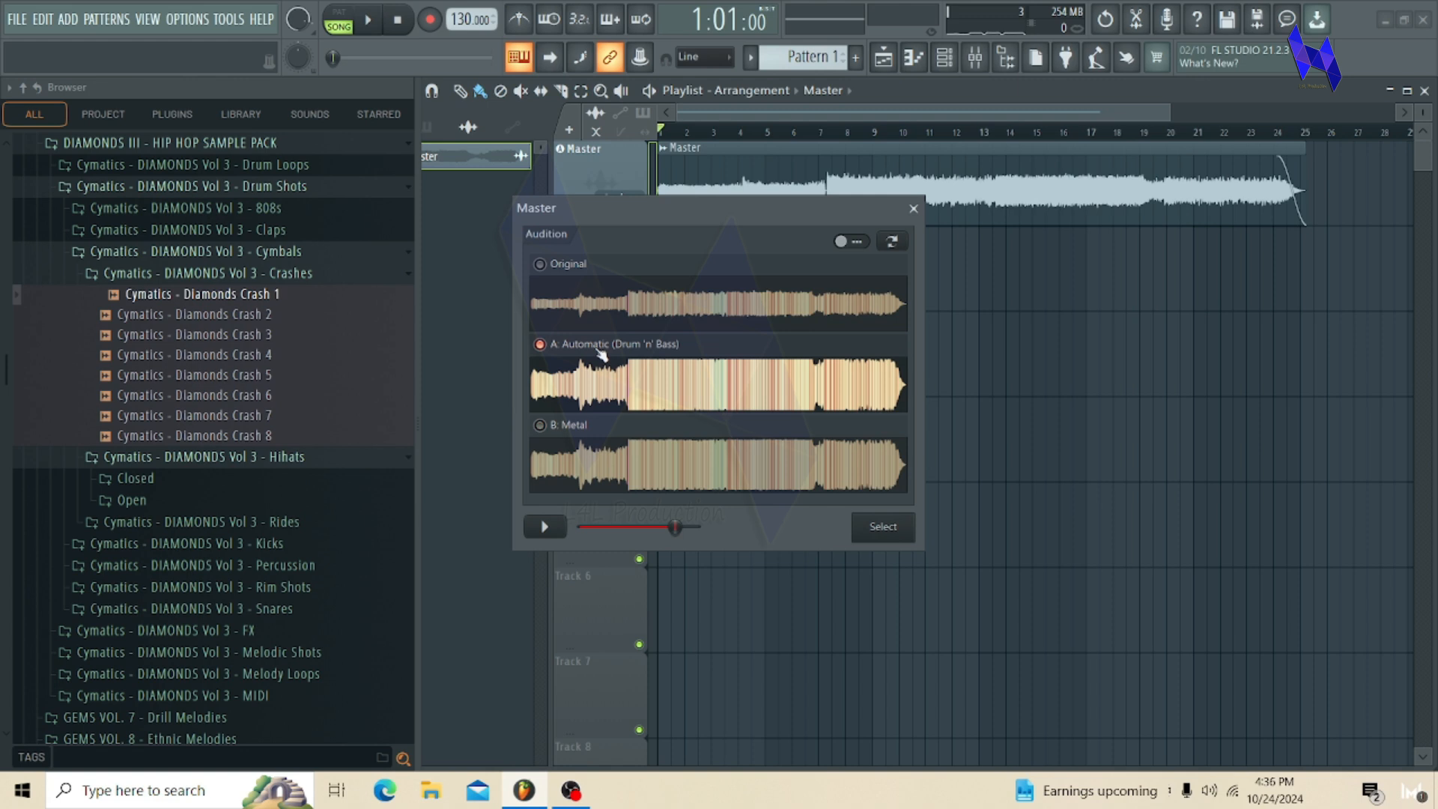
click(562, 443)
click(577, 399)
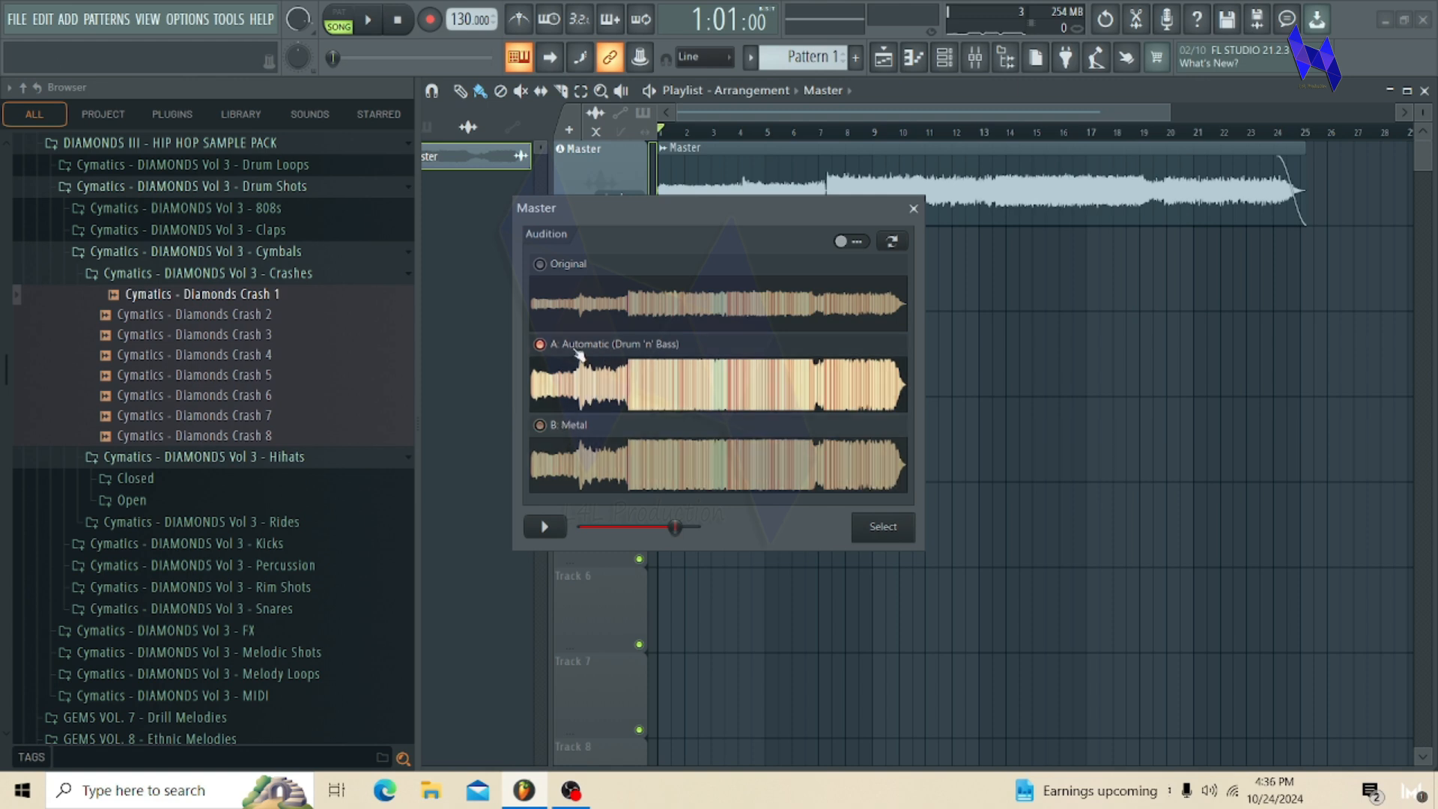
click(567, 419)
click(584, 358)
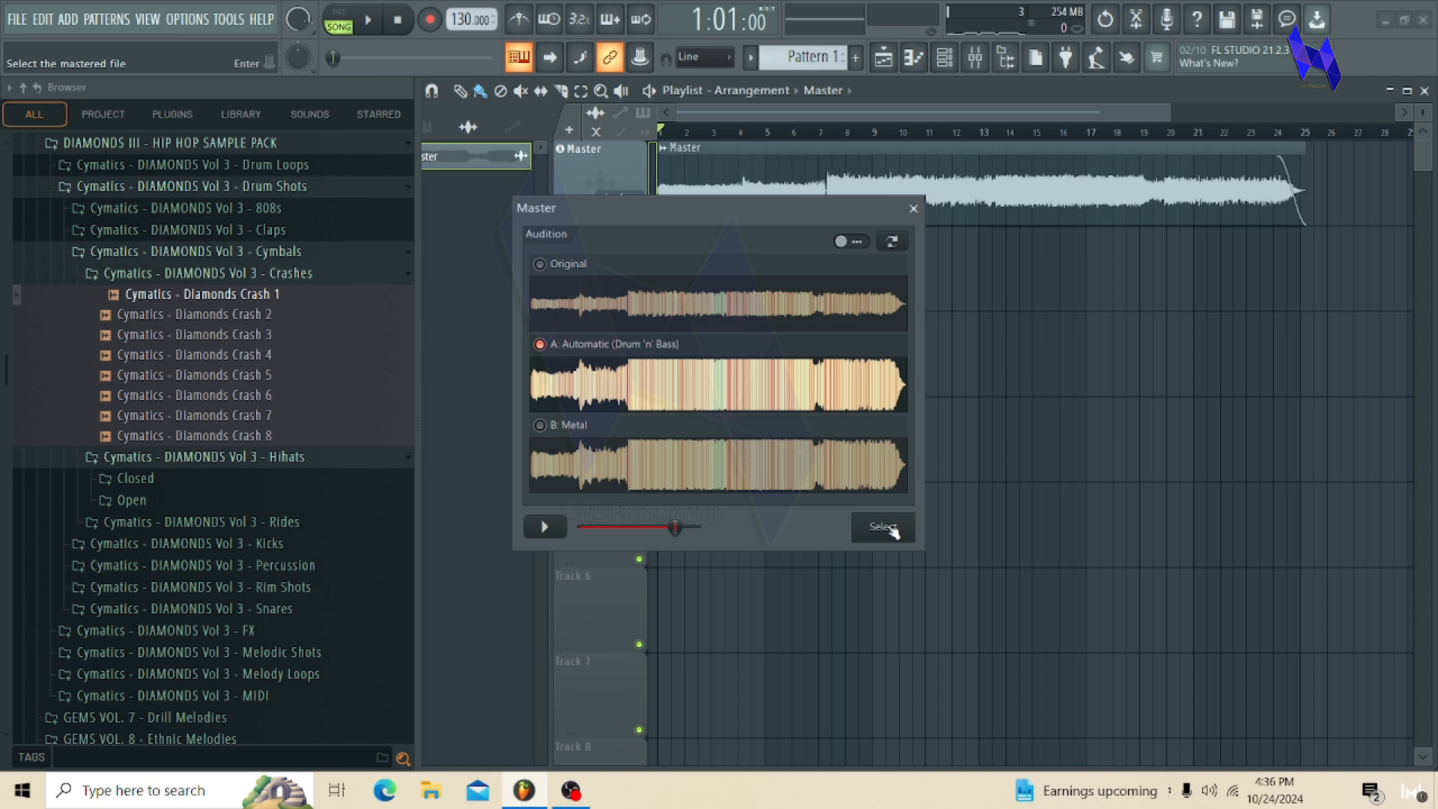
click(884, 527)
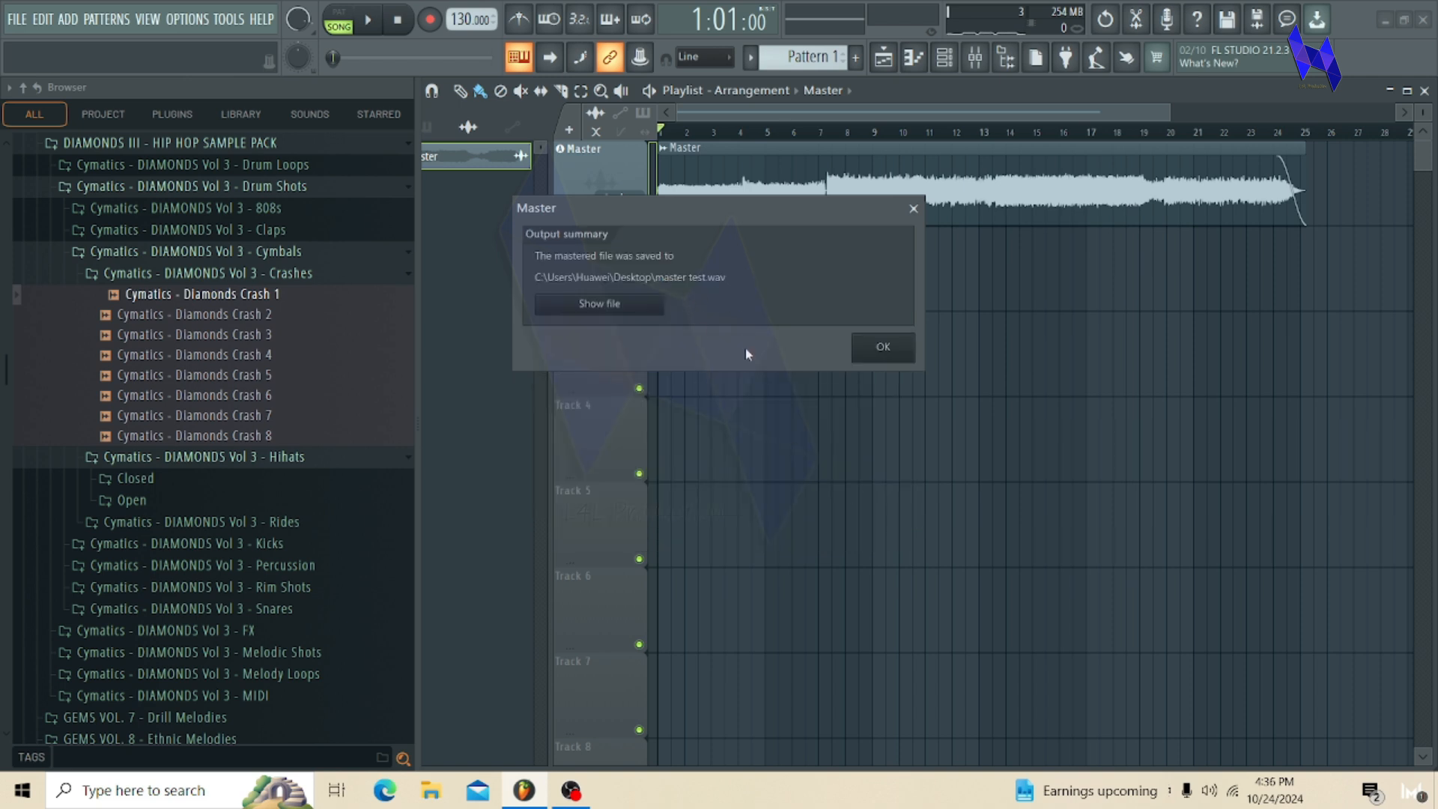
Step: Show the saved master test file in its folder and close the output summary
click(597, 307)
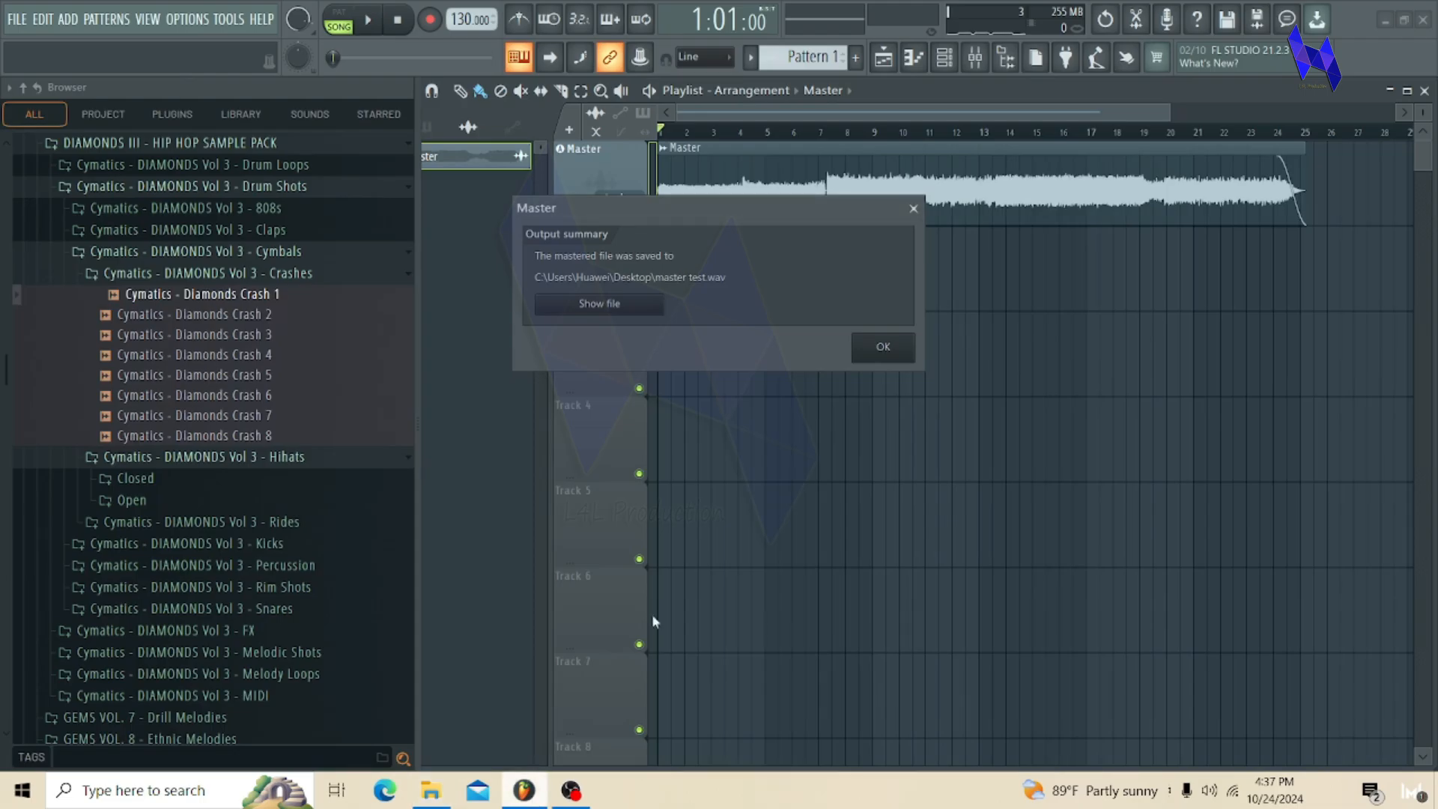
click(533, 797)
click(884, 349)
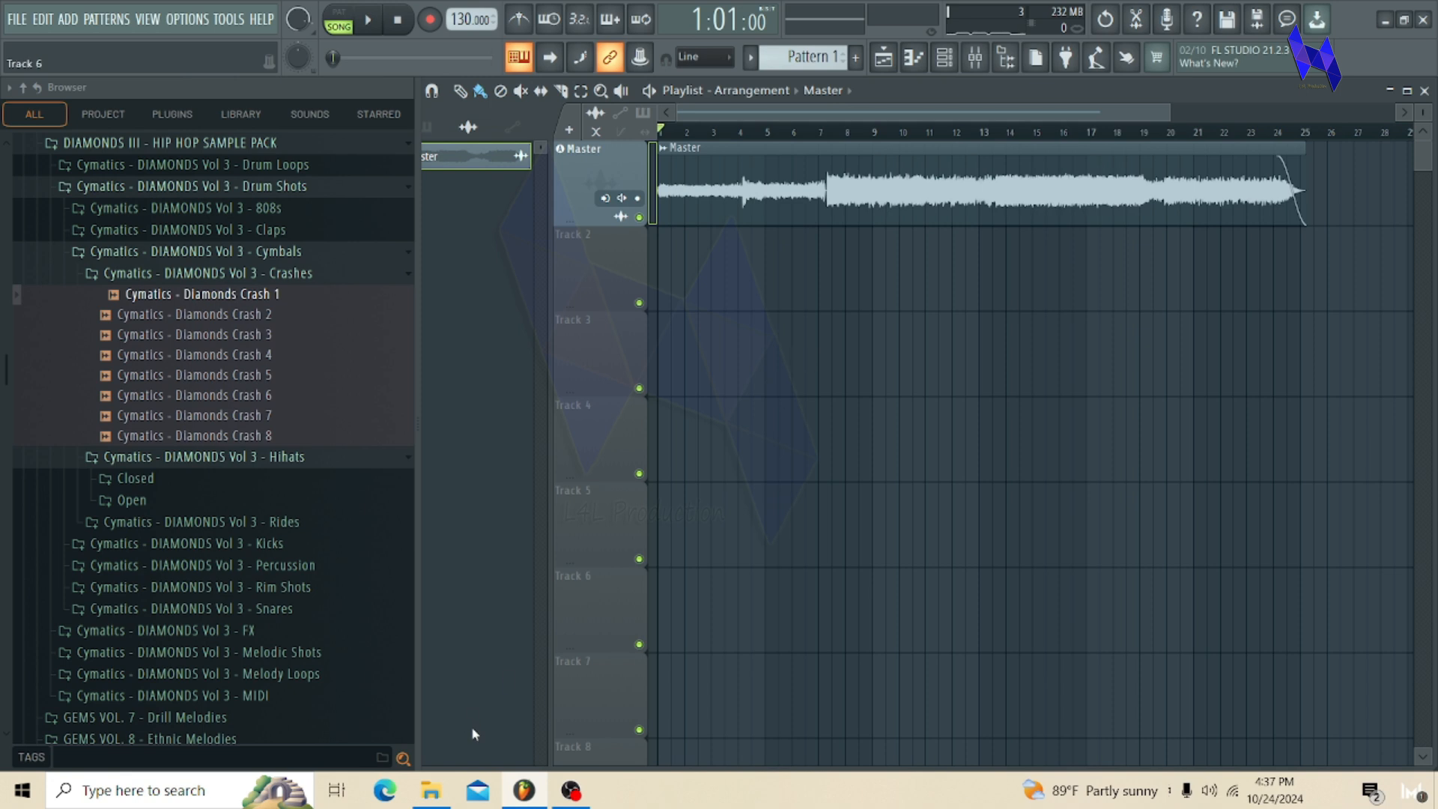
Step: Import the "master test" WAV file from the Desktop folder onto playlist track 2 as an audio track
mouse_move(431, 790)
click(452, 745)
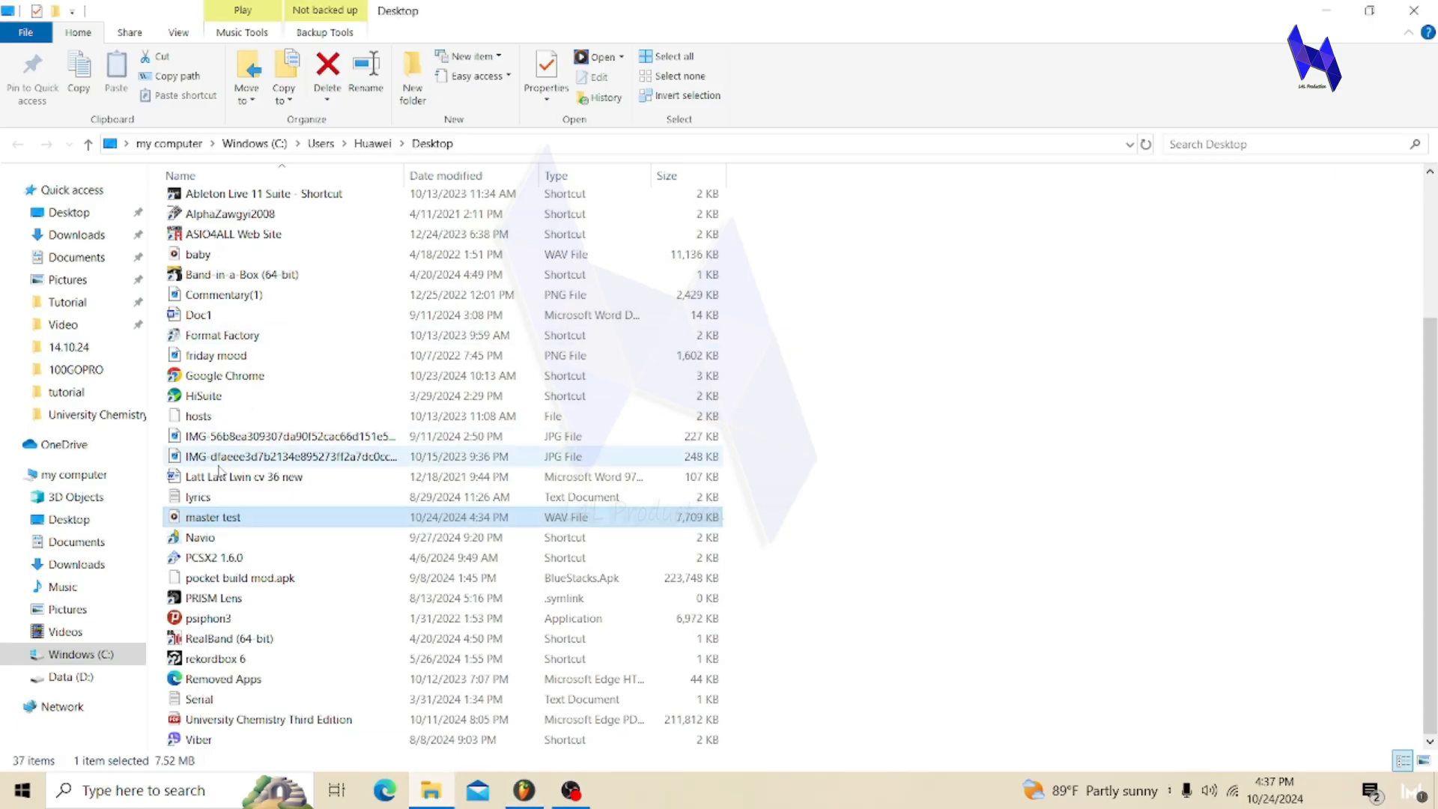
drag(200, 518, 611, 281)
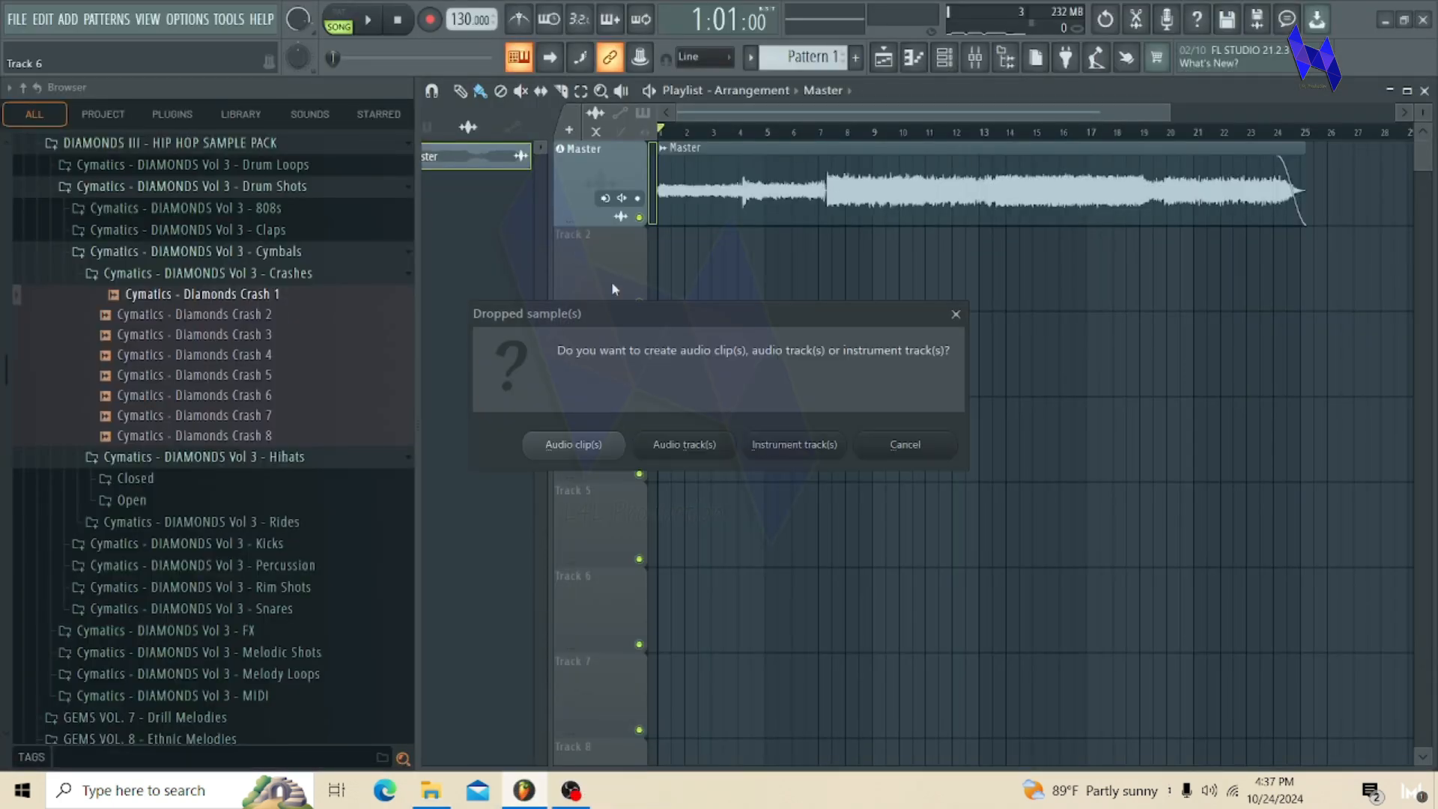
click(683, 440)
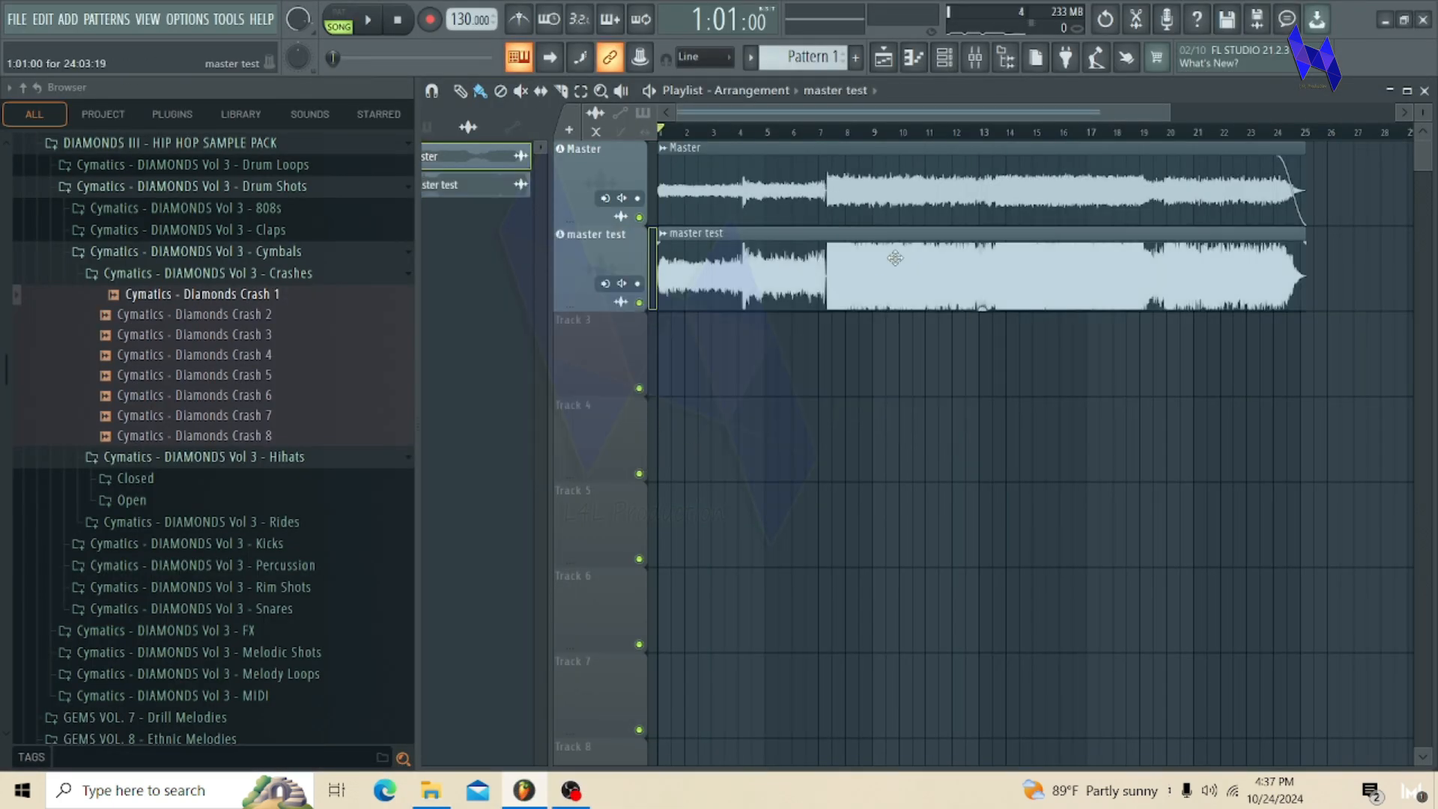
Step: Play the song with the original Master track muted, and swap the mute to the master test track to compare them
click(639, 217)
click(368, 20)
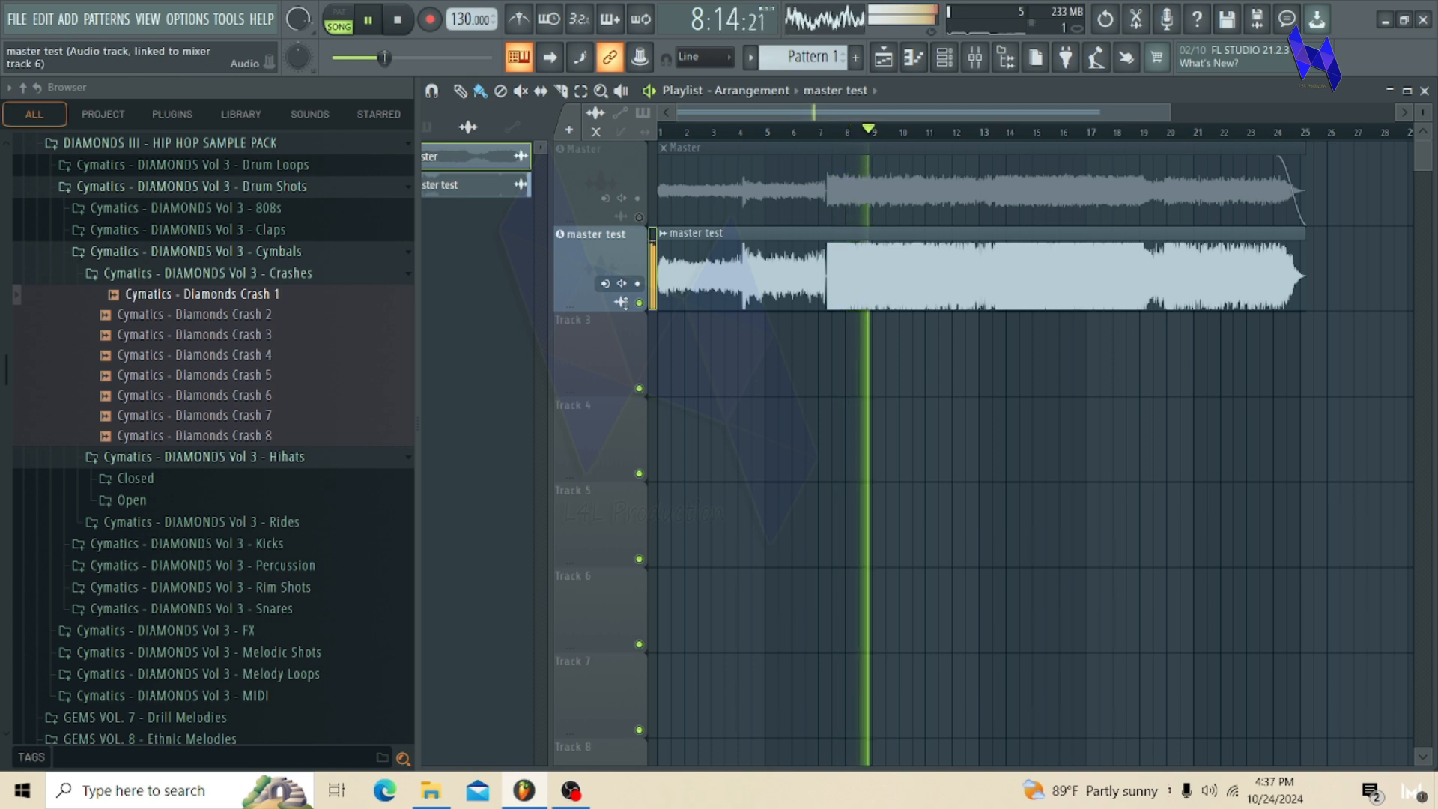
click(640, 218)
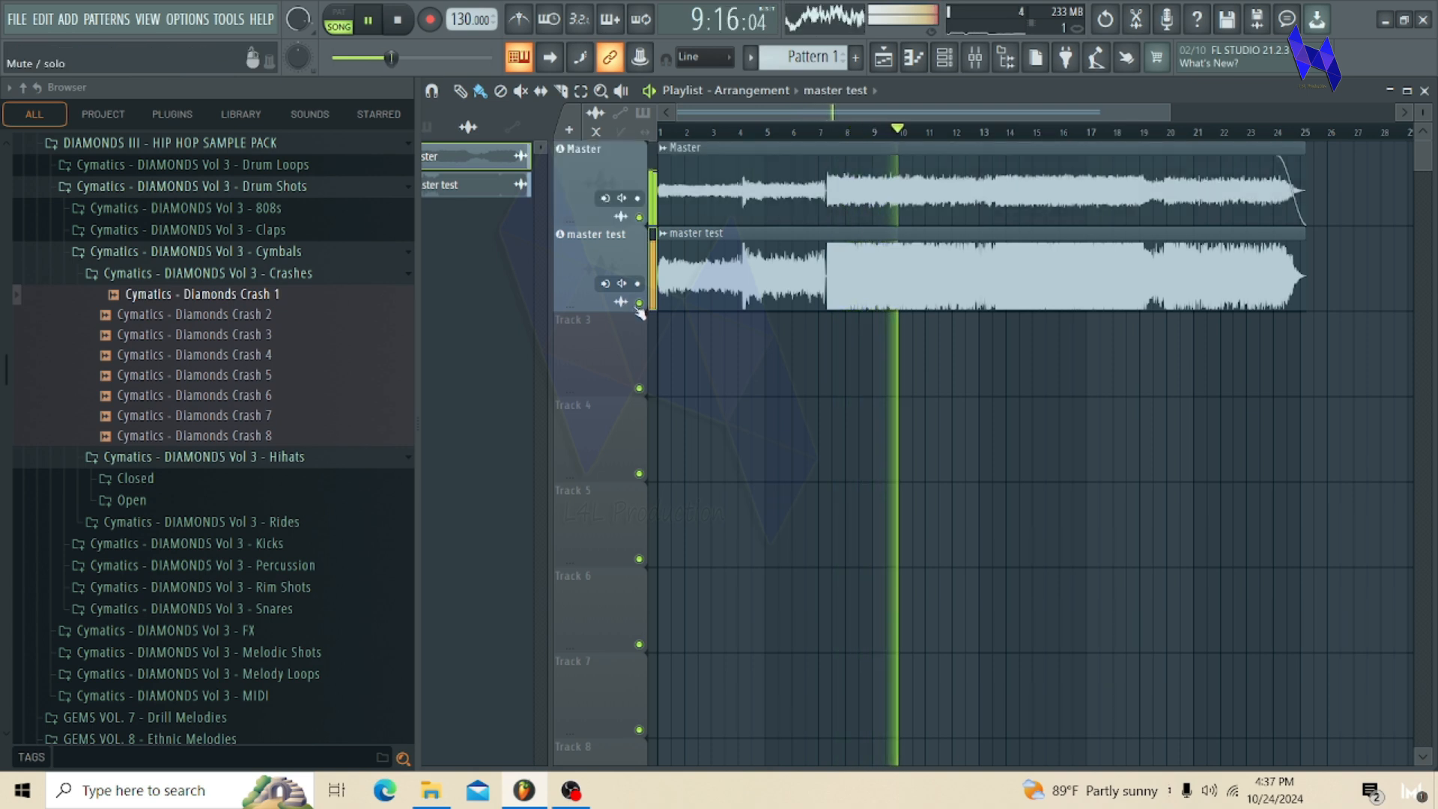
click(640, 304)
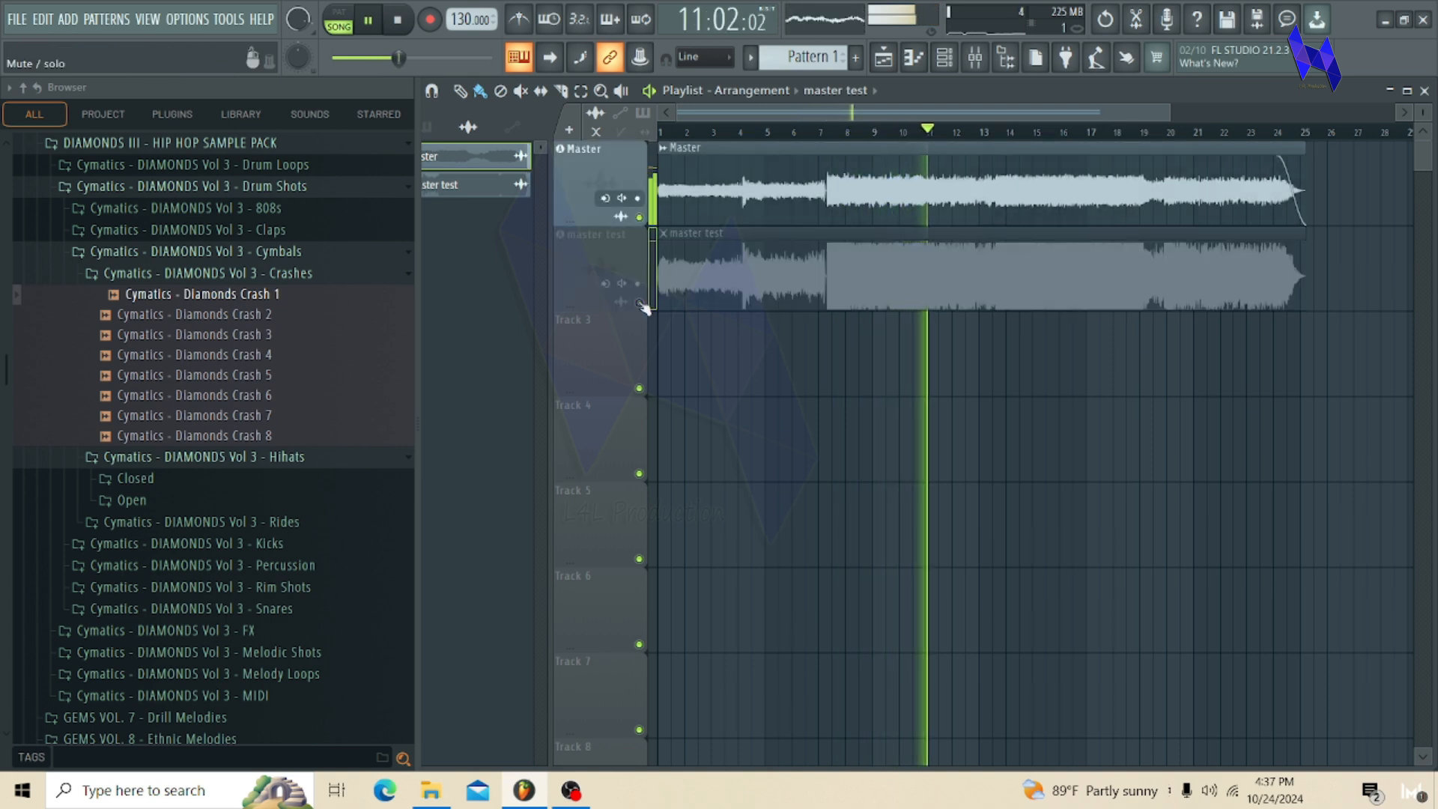
Step: Open the mixer and swap the mutes there so master test plays and the original Master track is silent
click(980, 57)
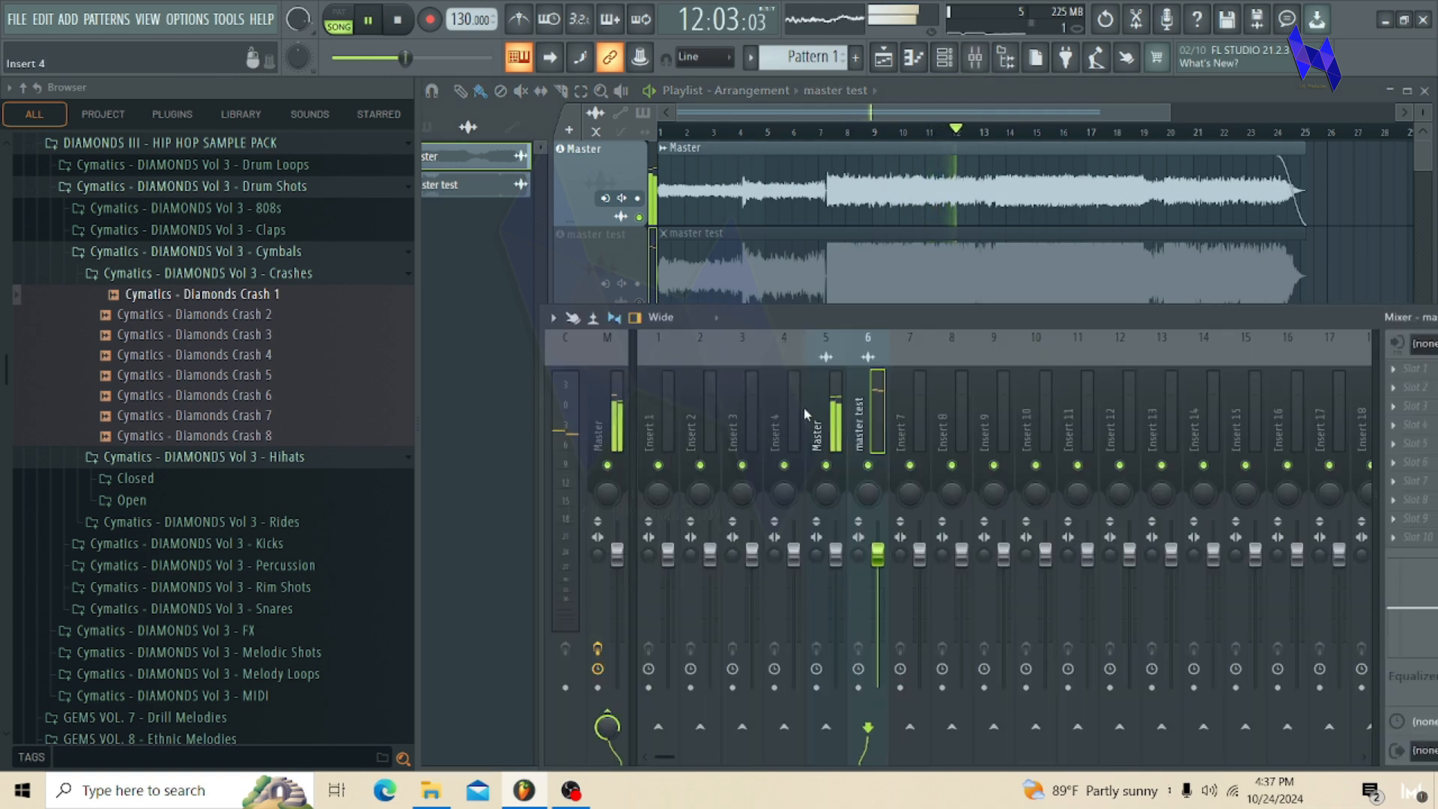
click(975, 57)
click(974, 57)
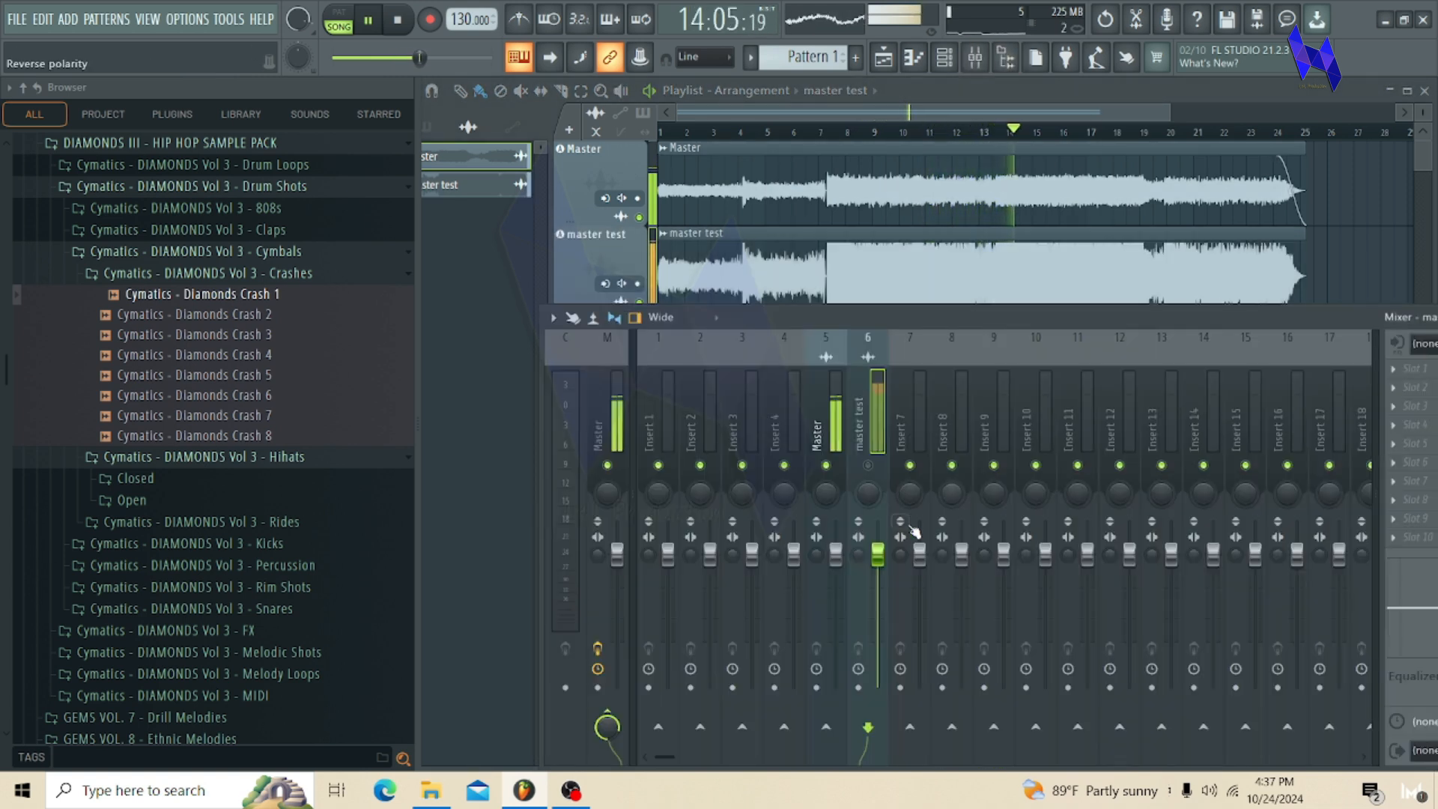
click(826, 465)
click(868, 465)
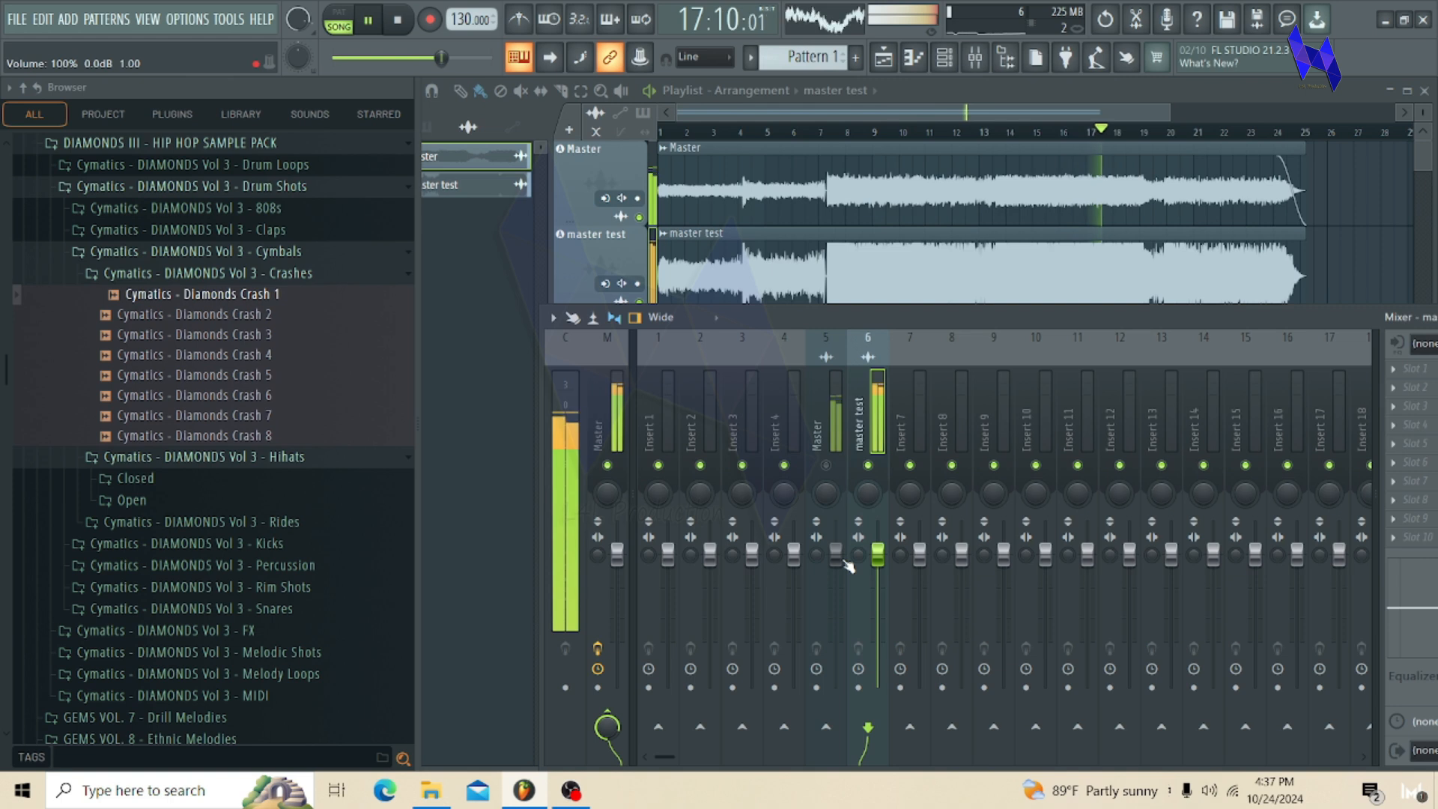
Step: Lower the original Master mixer track's volume fader all the way and unmute that track
drag(835, 554, 835, 687)
click(826, 465)
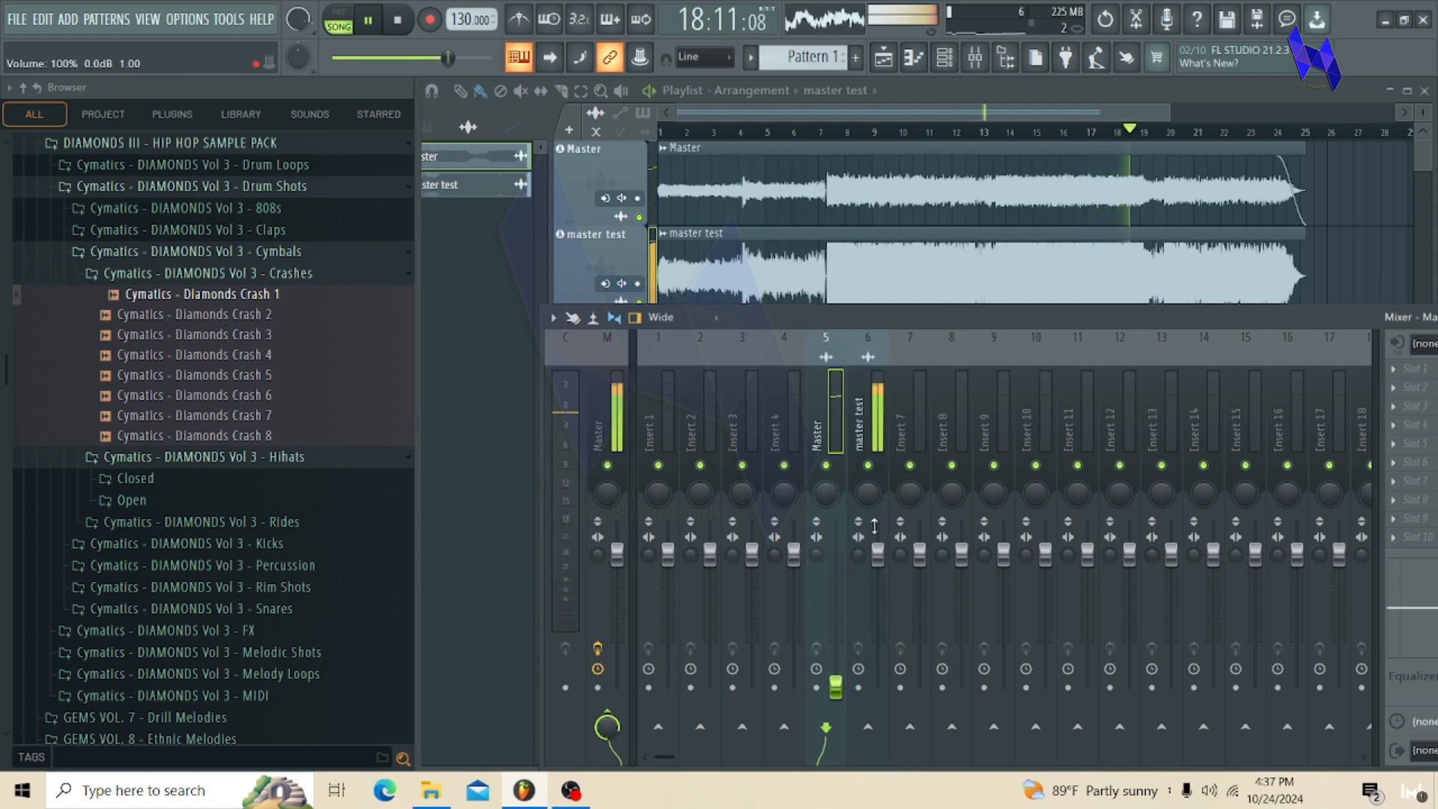